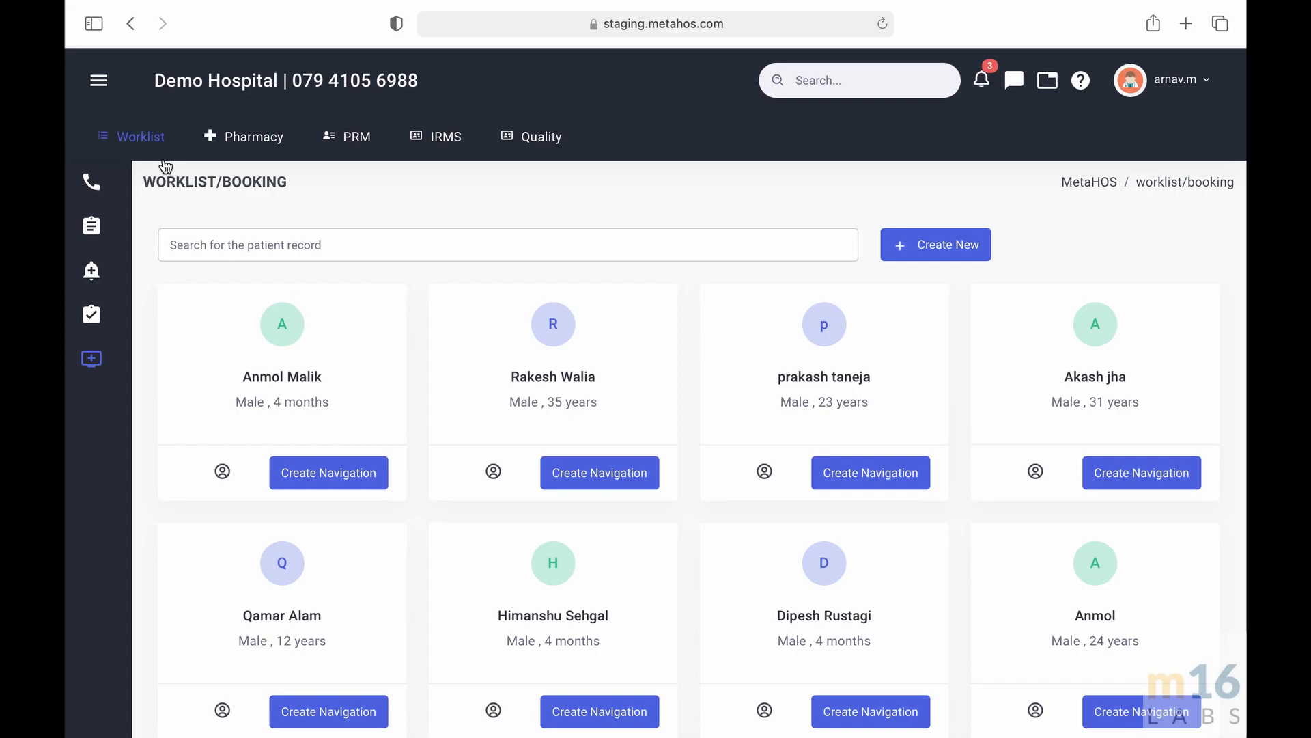
# - Expand the side menu and start a new patient record from the booking worklist
pyautogui.click(99, 82)
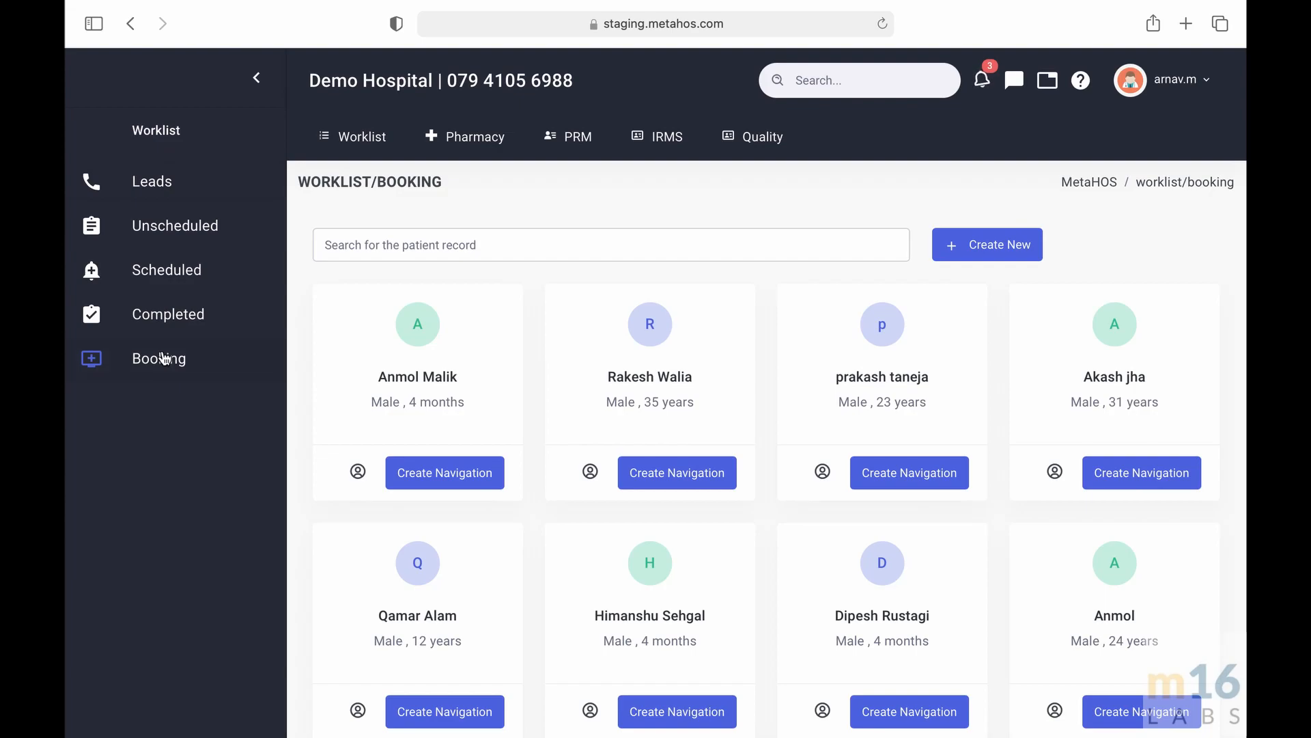
pyautogui.scroll(-1, 691, 198)
pyautogui.scroll(1, 690, 200)
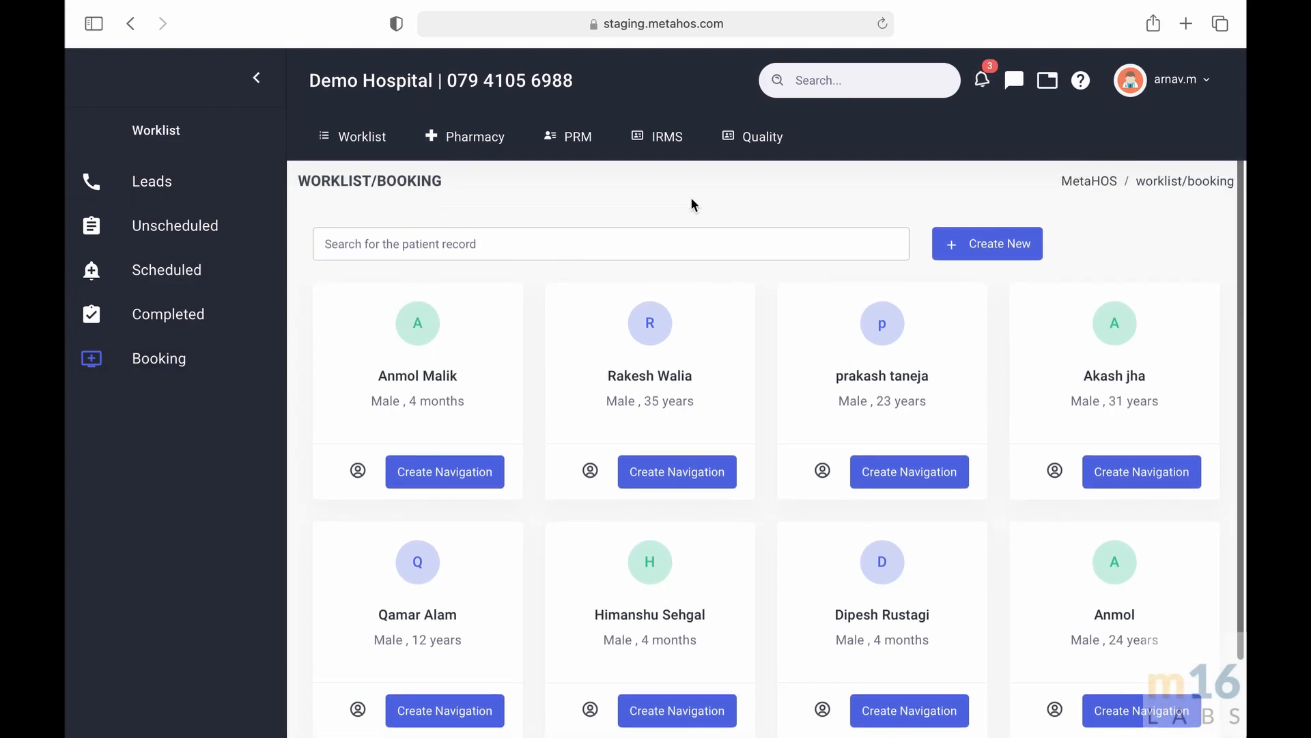
pyautogui.click(678, 247)
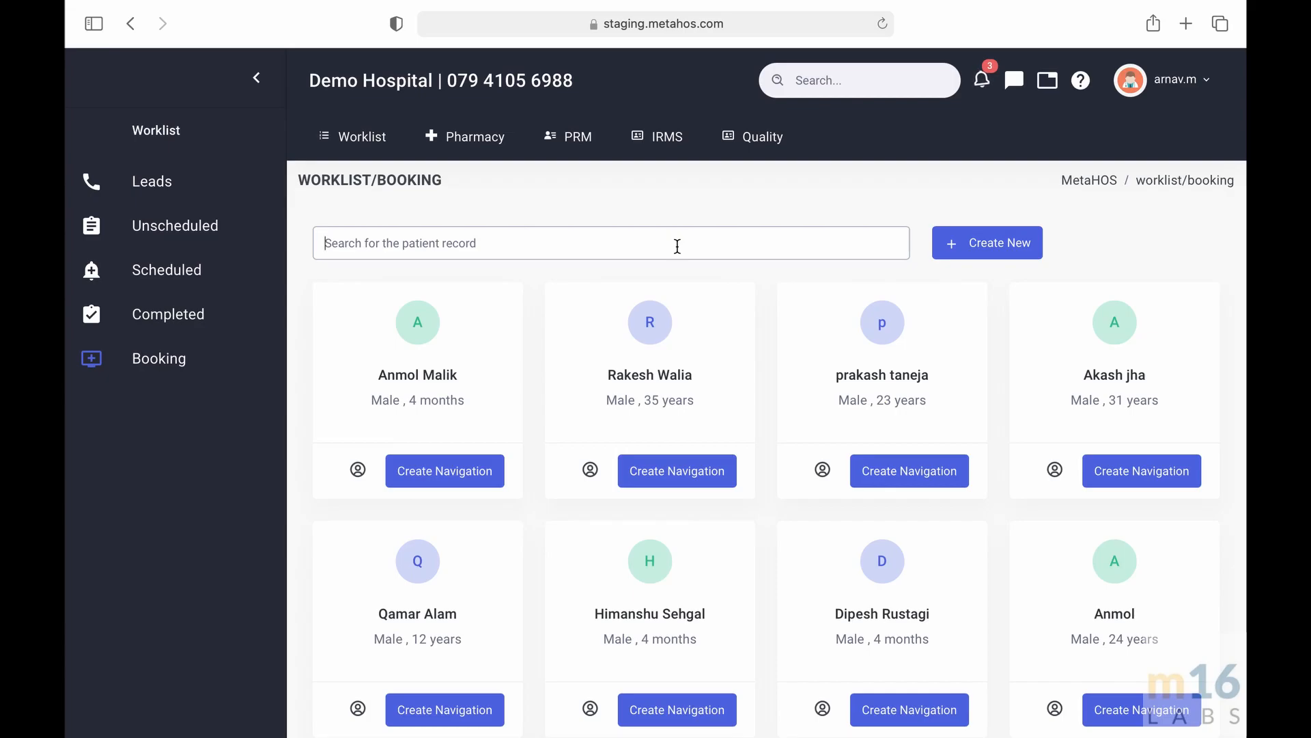
pyautogui.click(1006, 239)
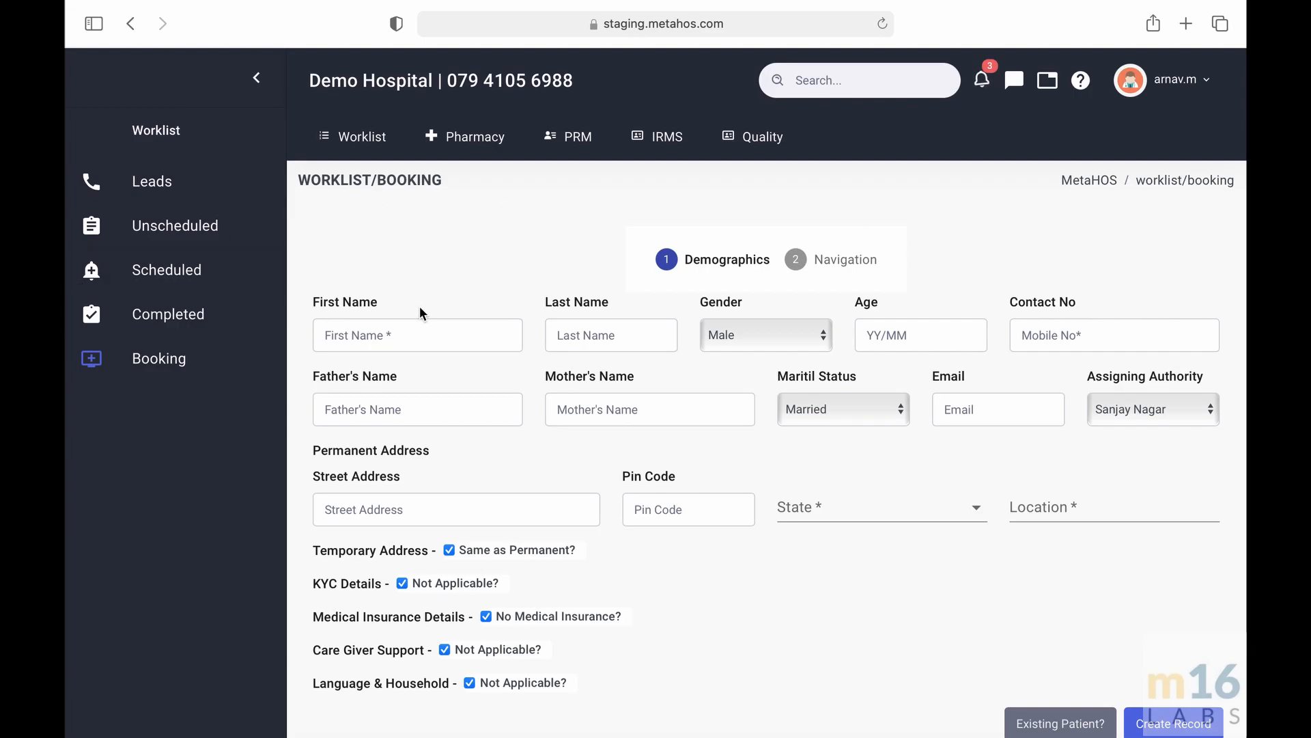
# - Enter the patient's first name and last name
pyautogui.click(416, 336)
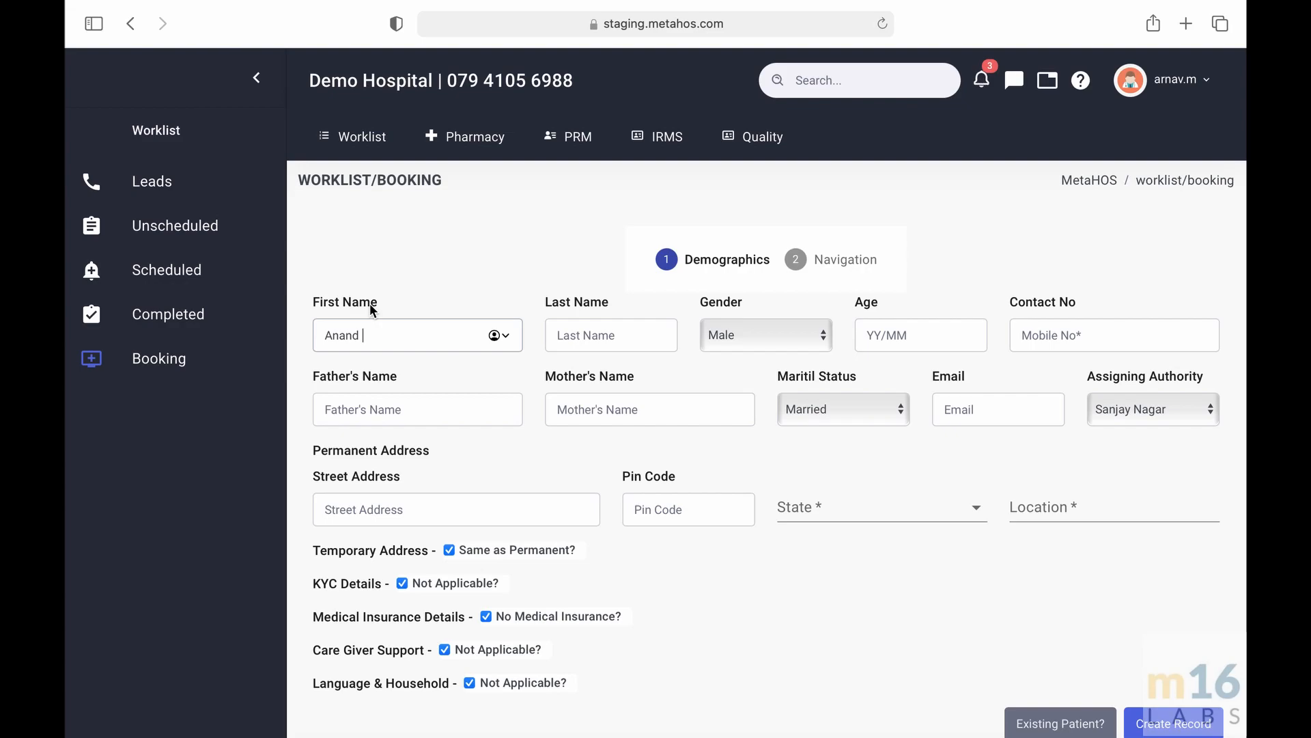
pyautogui.click(623, 336)
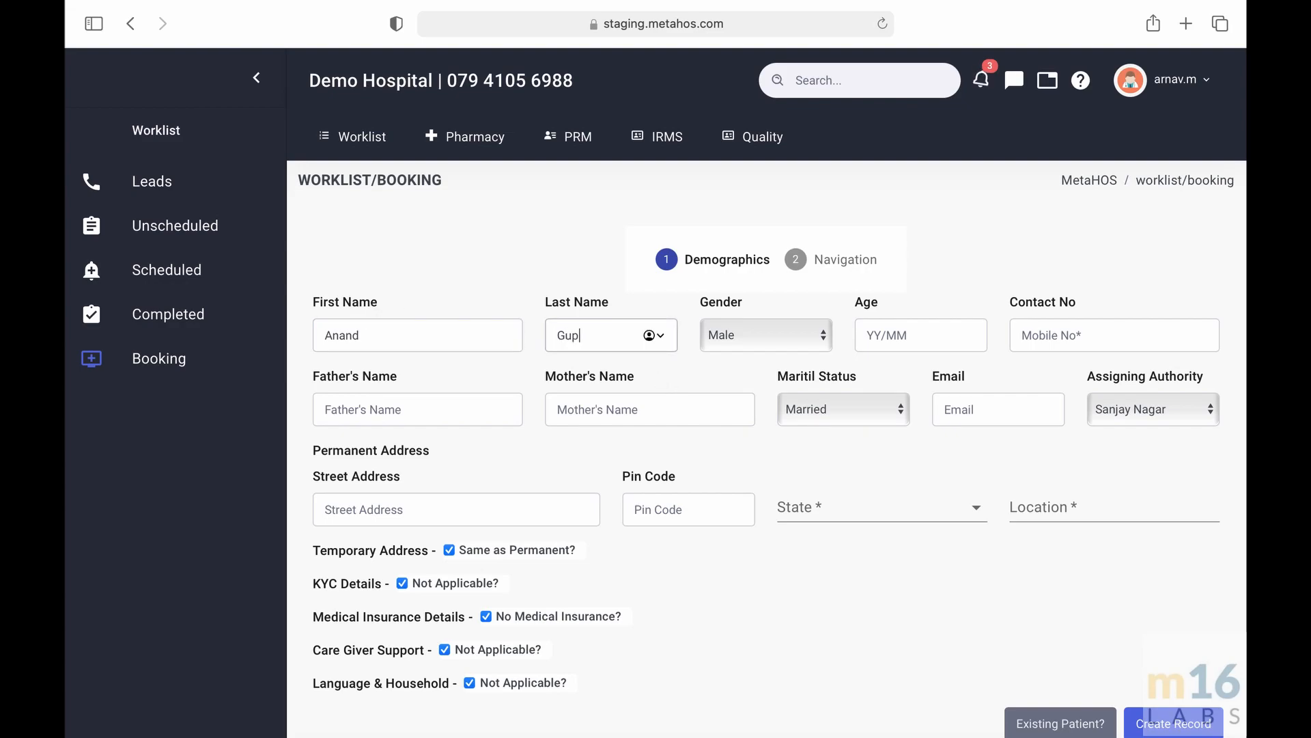
# - Set the gender to Male and the age to 23 years
pyautogui.click(721, 332)
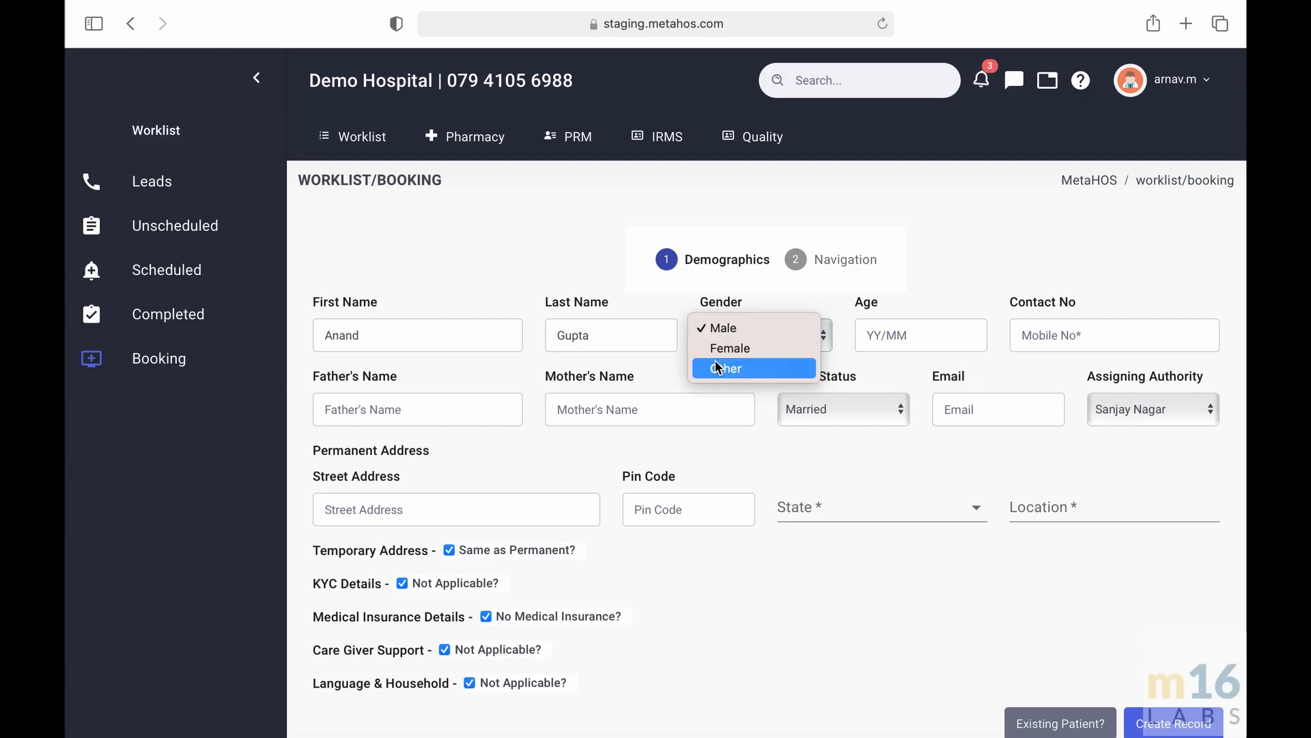
pyautogui.click(737, 329)
pyautogui.click(918, 341)
pyautogui.write('23')
# - Enter the patient's contact mobile number
pyautogui.click(1045, 331)
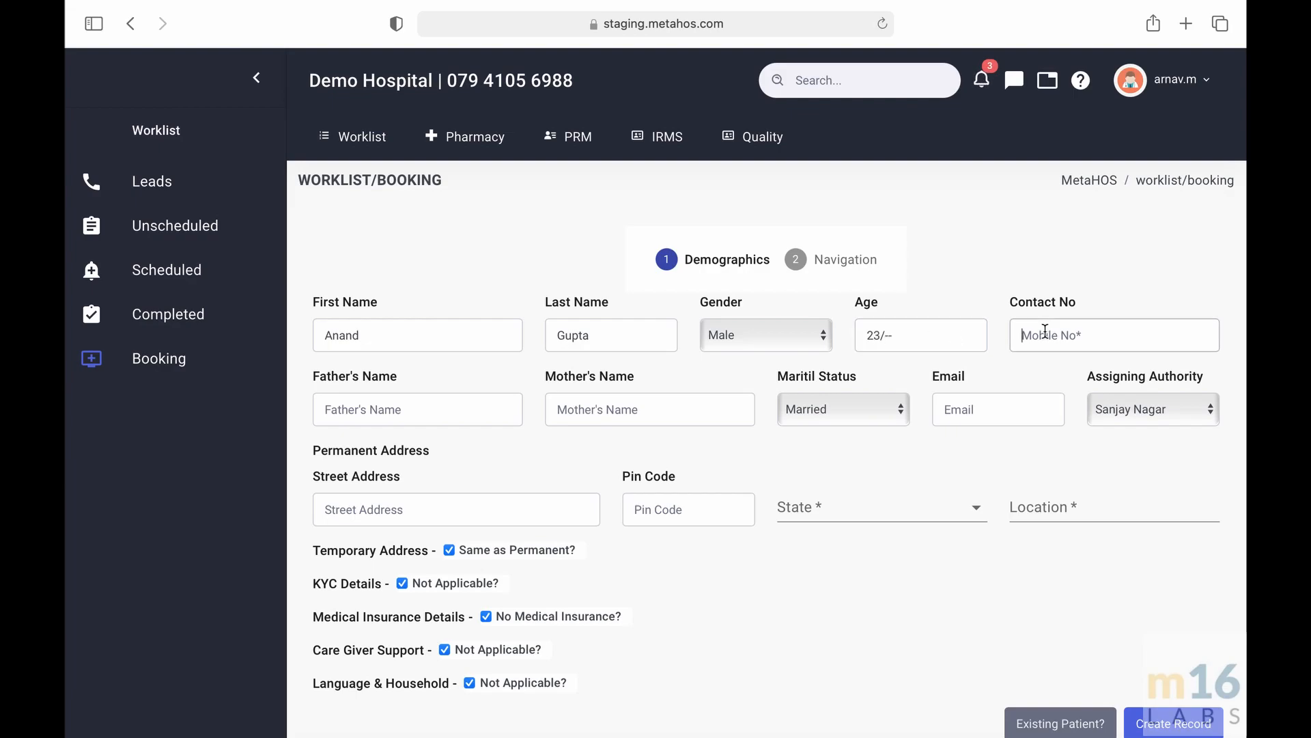
pyautogui.write('1234567891')
# - Fill in the father's name and the mother's name
pyautogui.click(407, 397)
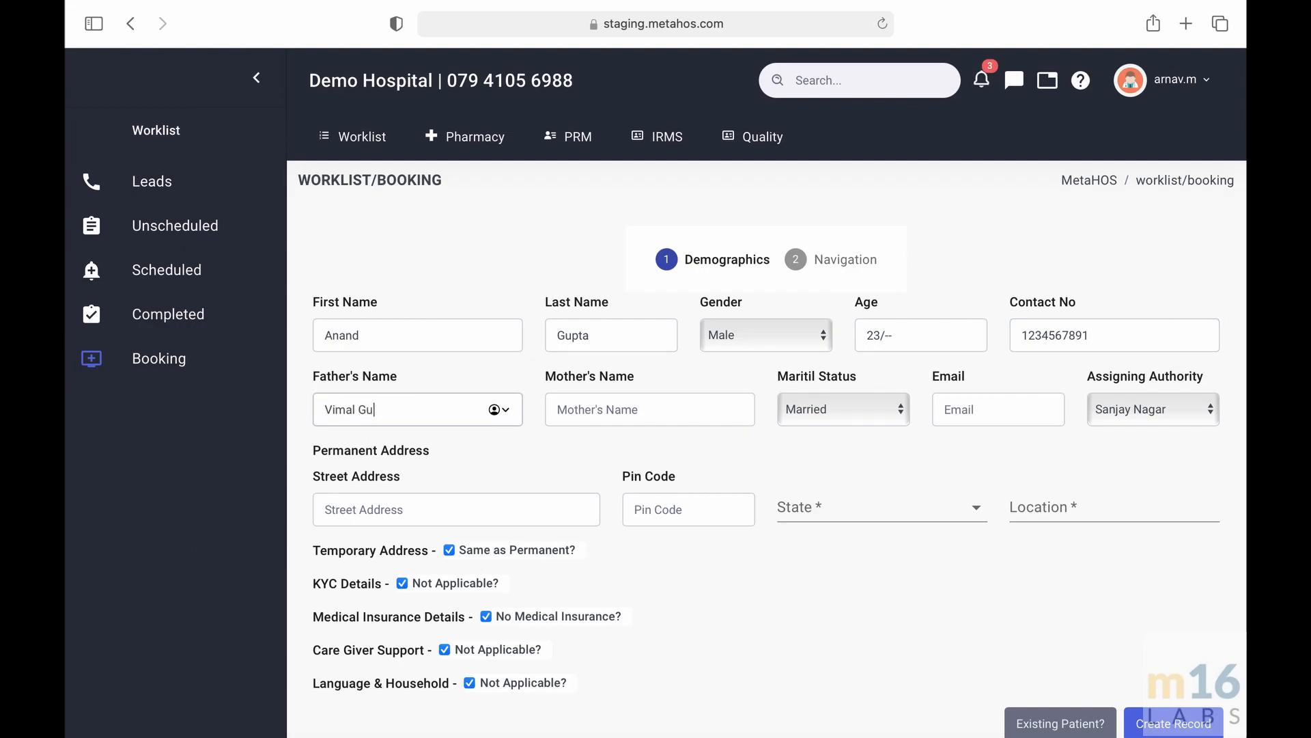
pyautogui.click(660, 408)
pyautogui.write('Lata')
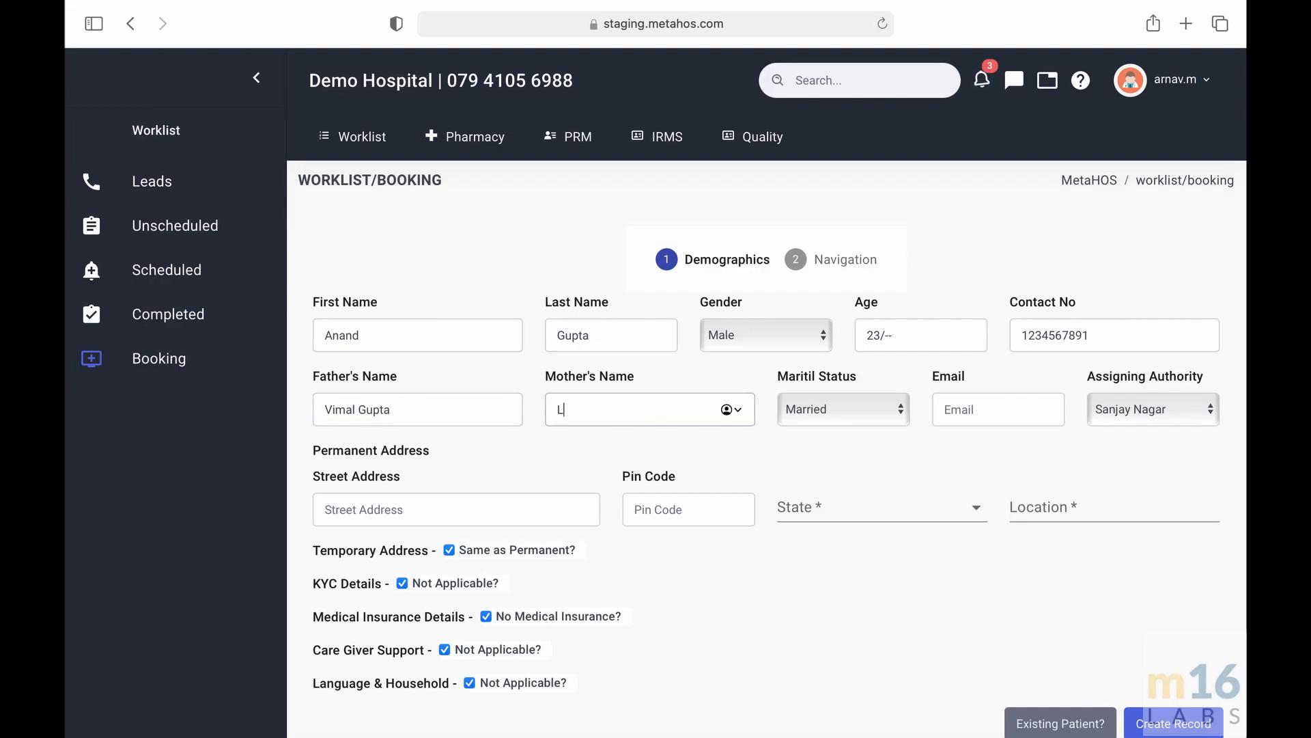
pyautogui.click(694, 382)
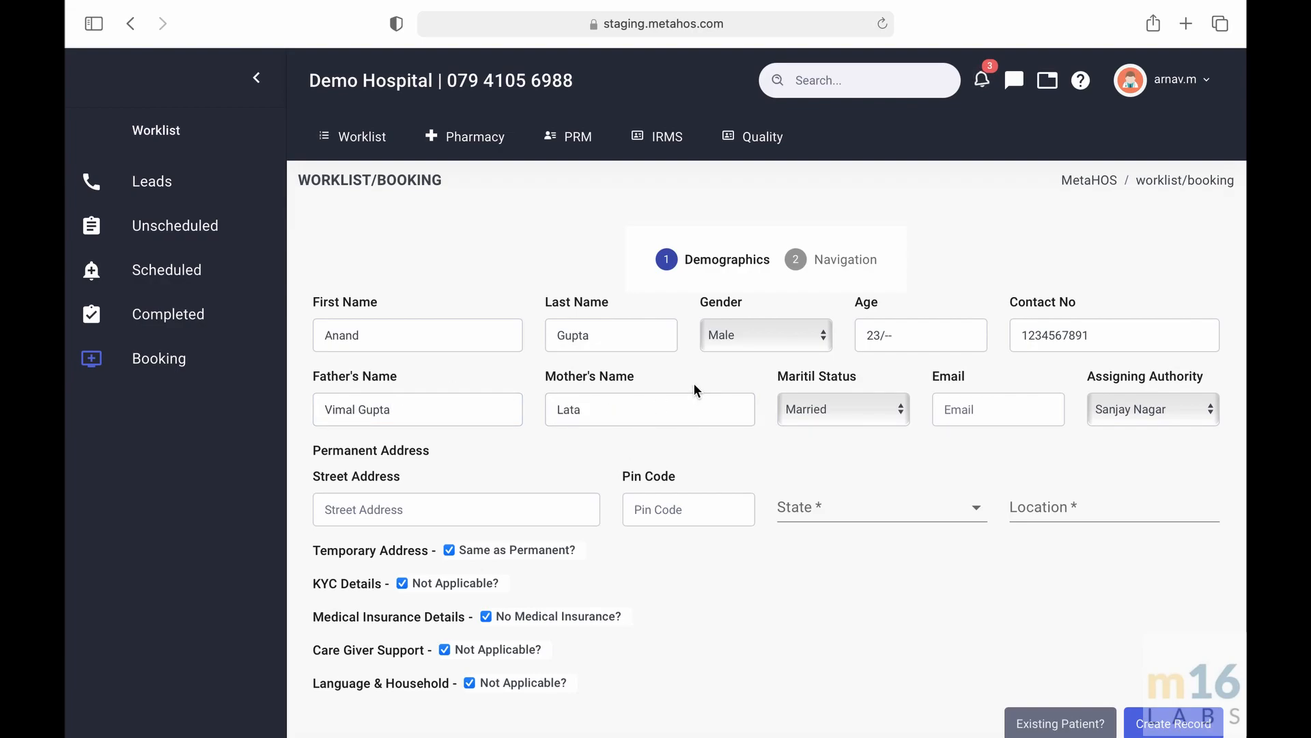
# - Set the marital status to Single and fill in the patient's e-mail address
pyautogui.click(851, 421)
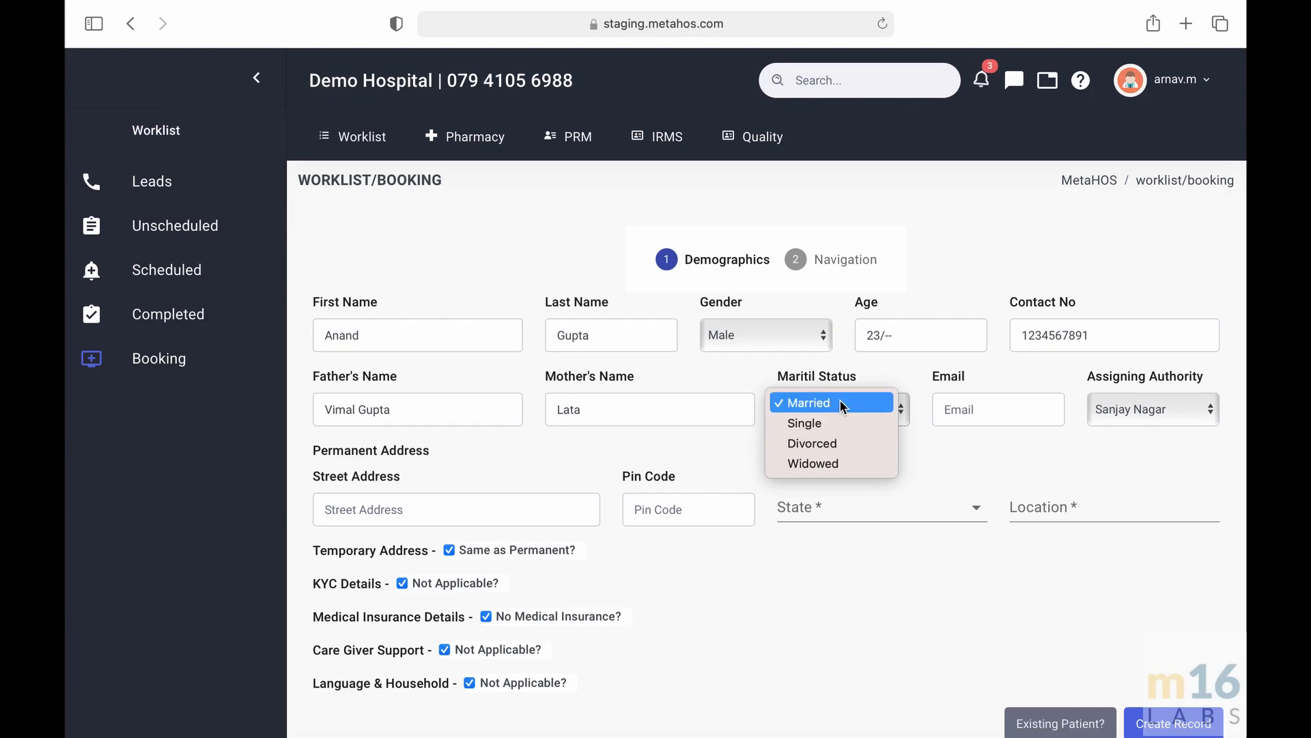
pyautogui.click(827, 421)
pyautogui.press('Tab')
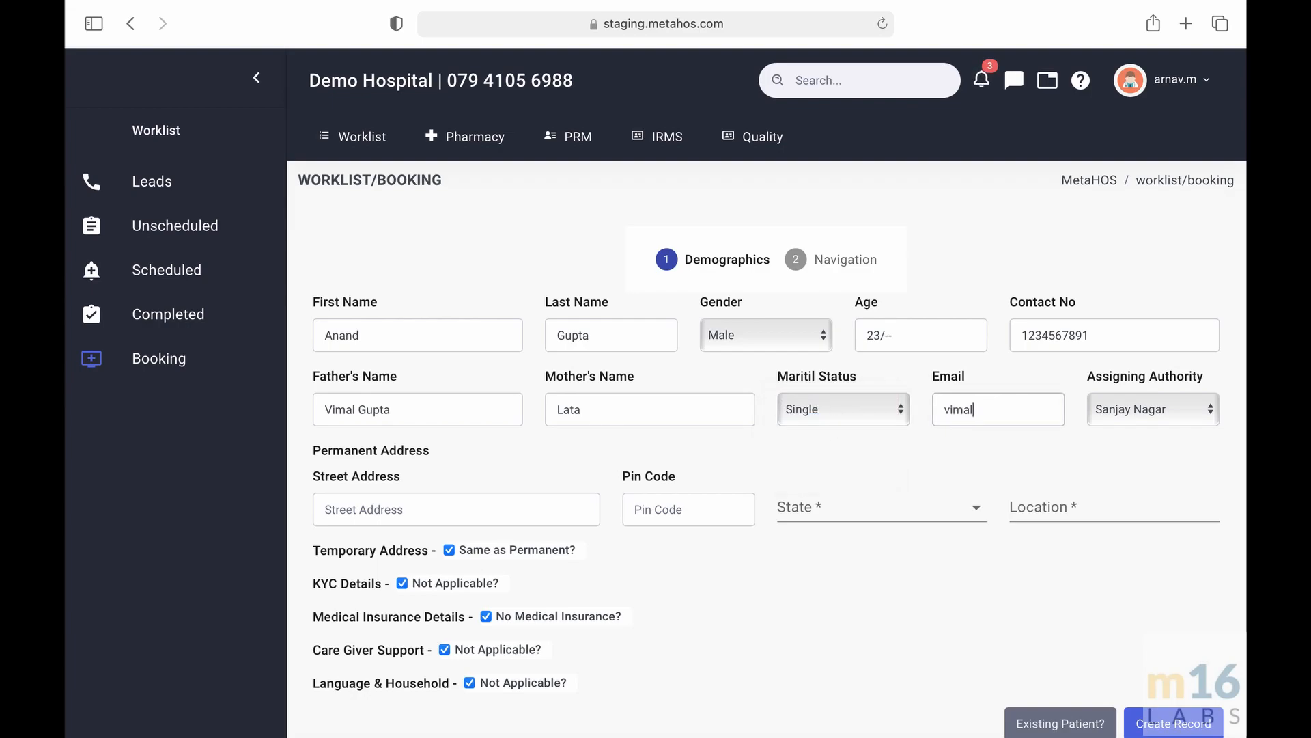
# - Enter the permanent street address
pyautogui.click(478, 510)
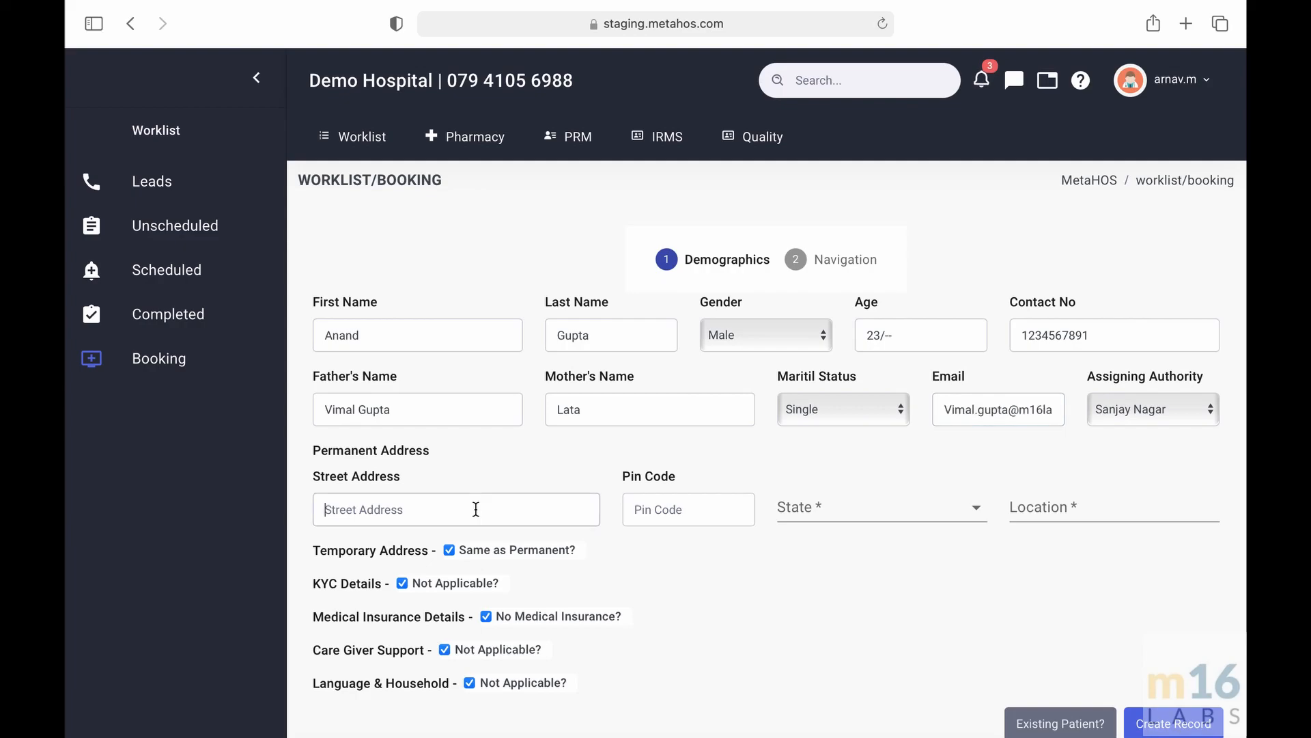
pyautogui.scroll(-1, 476, 508)
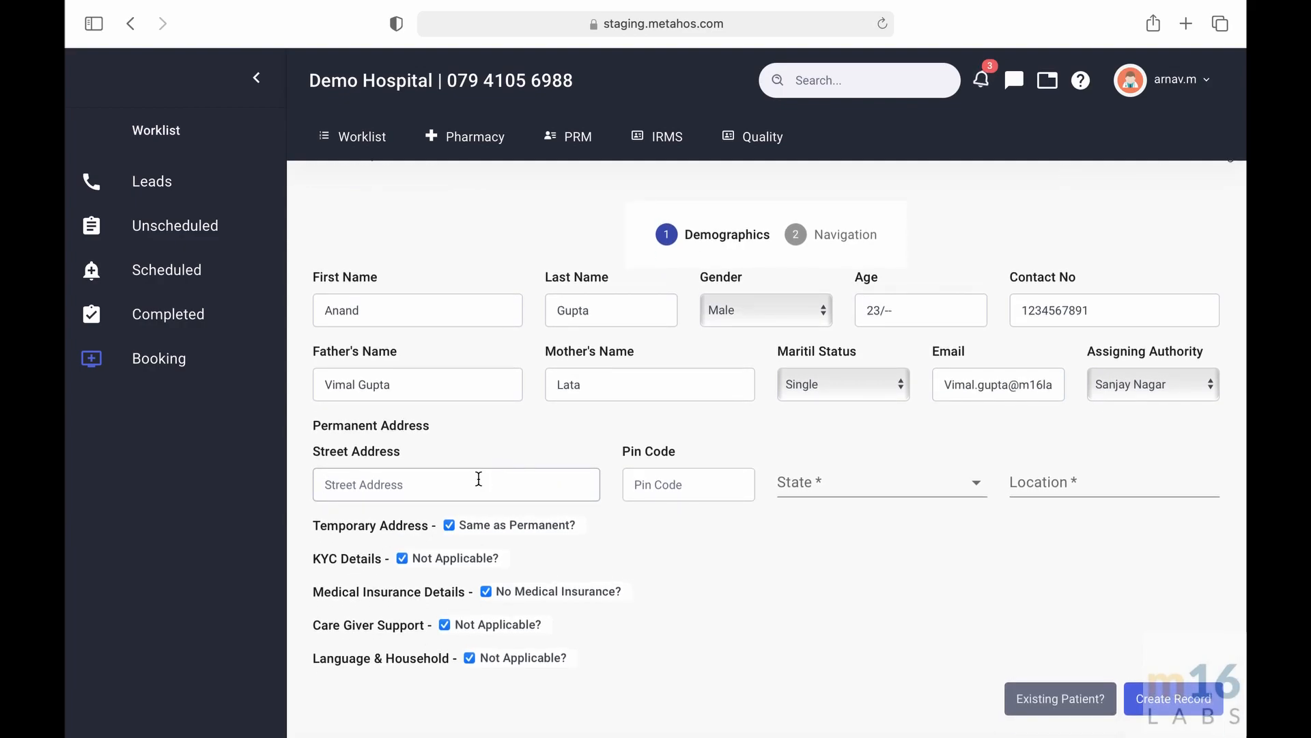
pyautogui.write('Gali number 4')
# - Enter the permanent address pin code and keep the suggested state DELHI and location Delhi G
pyautogui.click(650, 483)
pyautogui.write('110006')
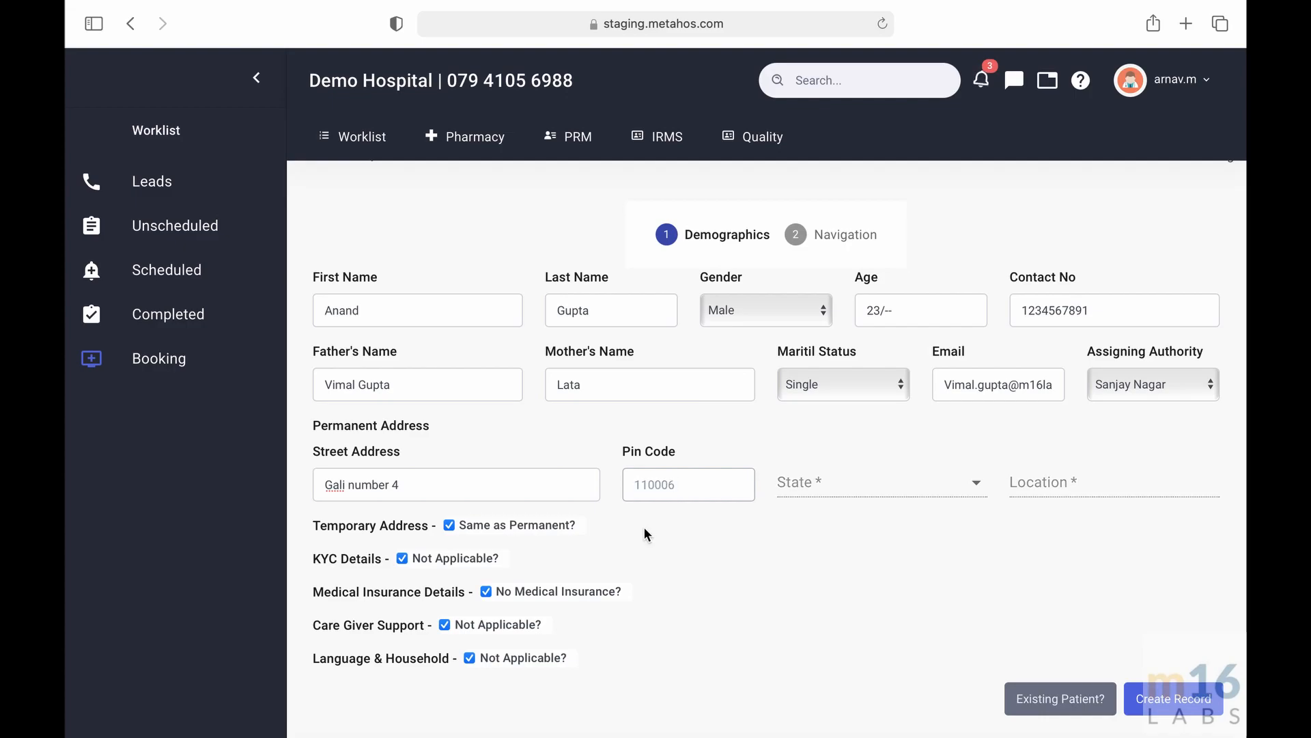
pyautogui.click(817, 493)
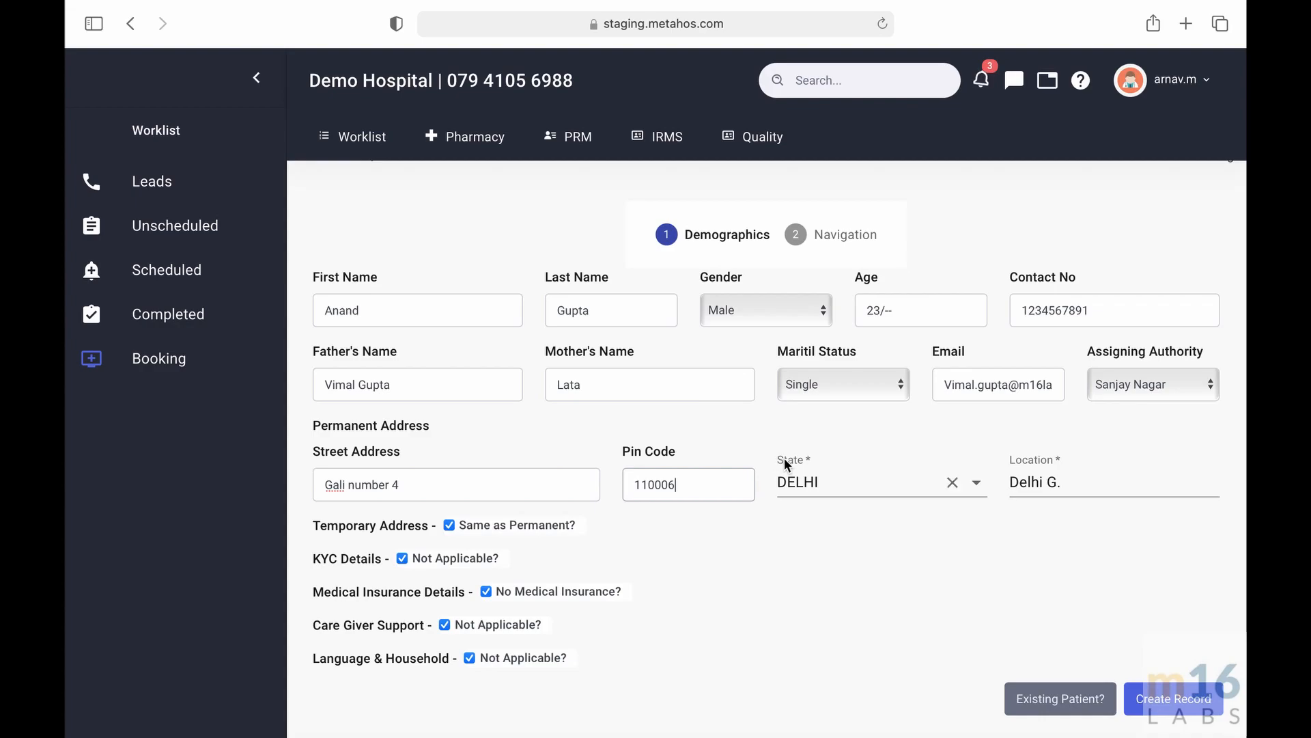
pyautogui.click(1067, 476)
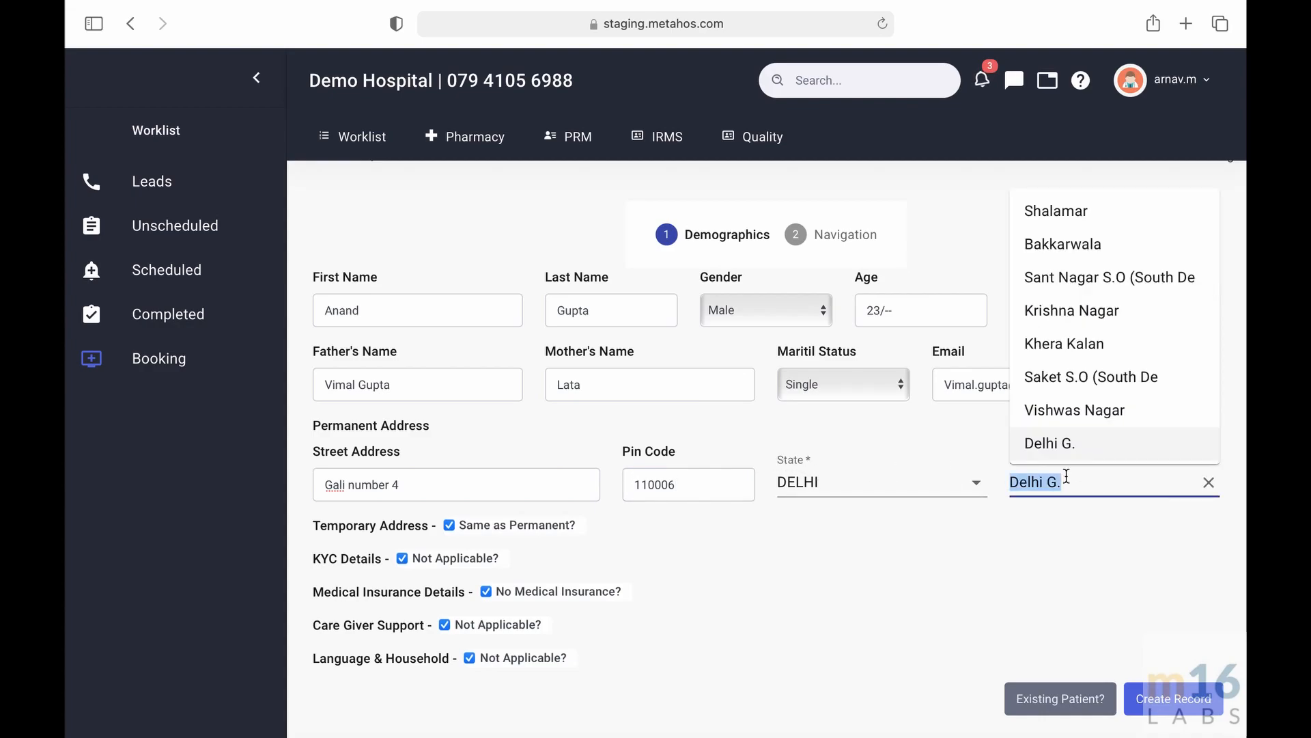
pyautogui.click(1058, 481)
pyautogui.click(1035, 536)
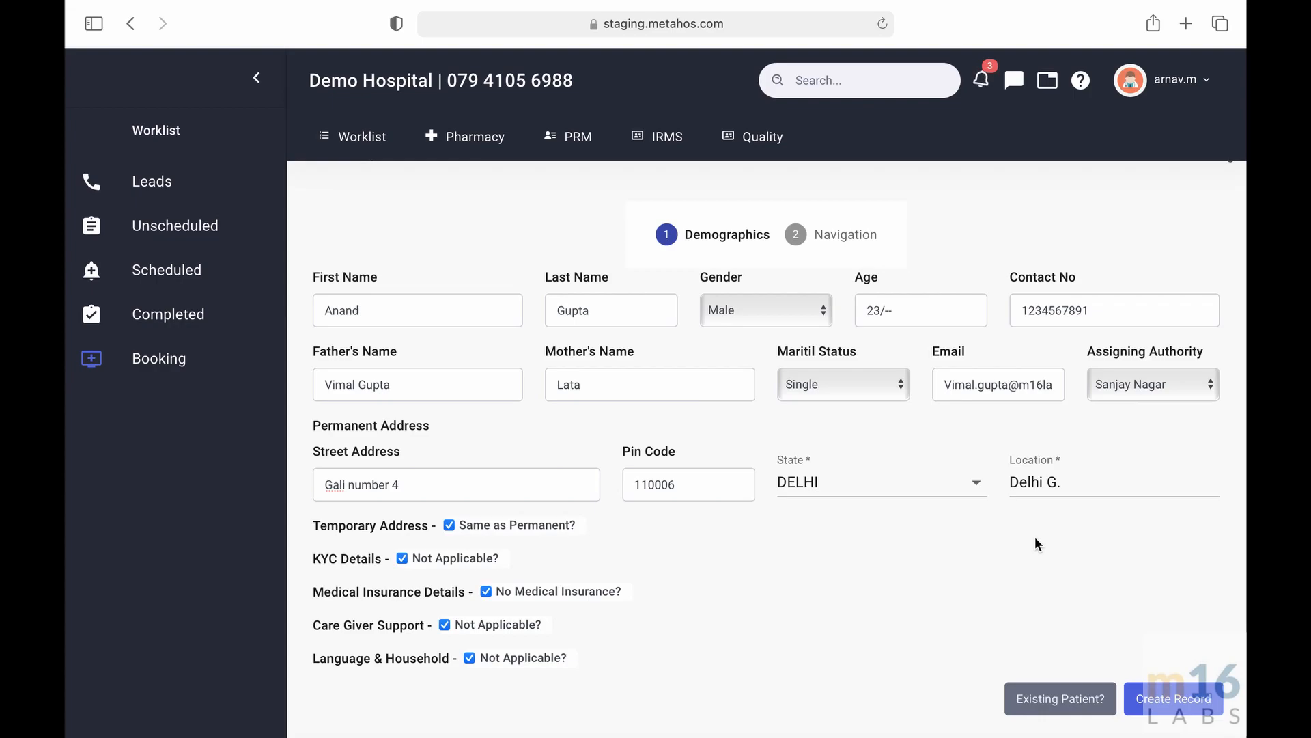
pyautogui.scroll(-1, 1013, 531)
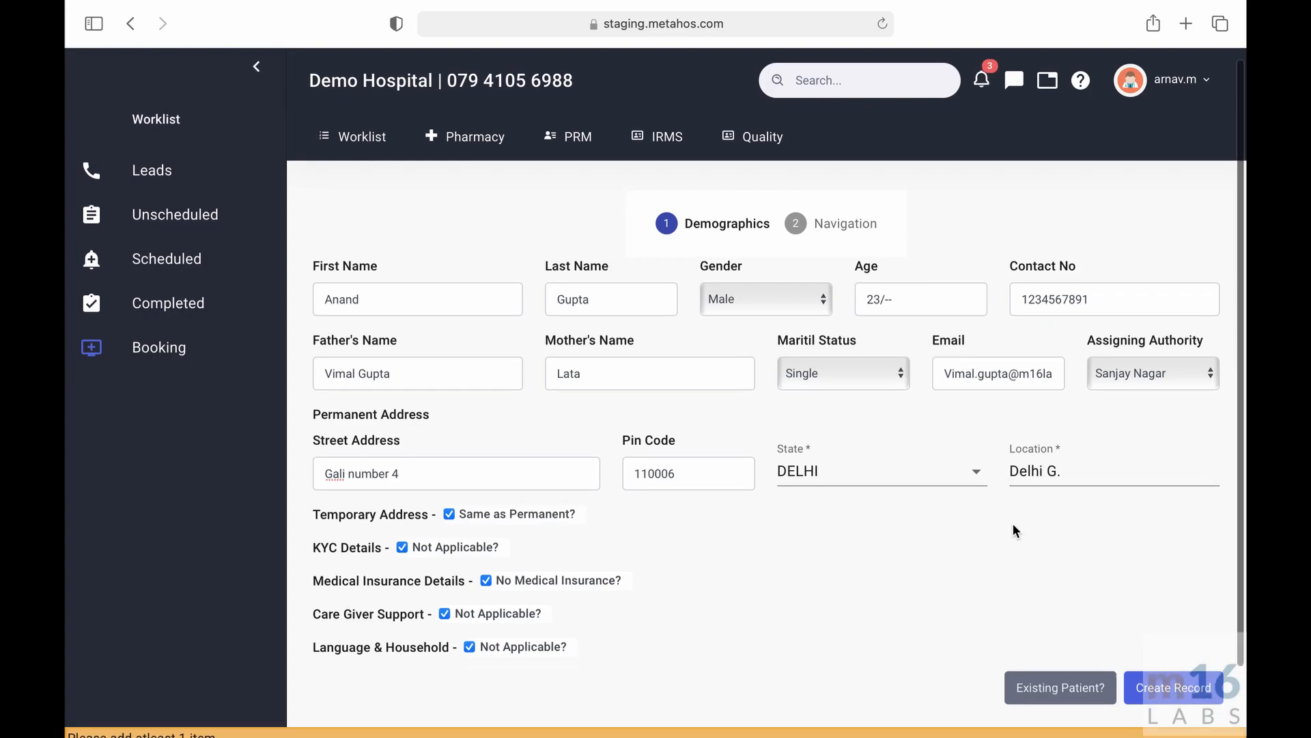
pyautogui.scroll(-1, 1014, 529)
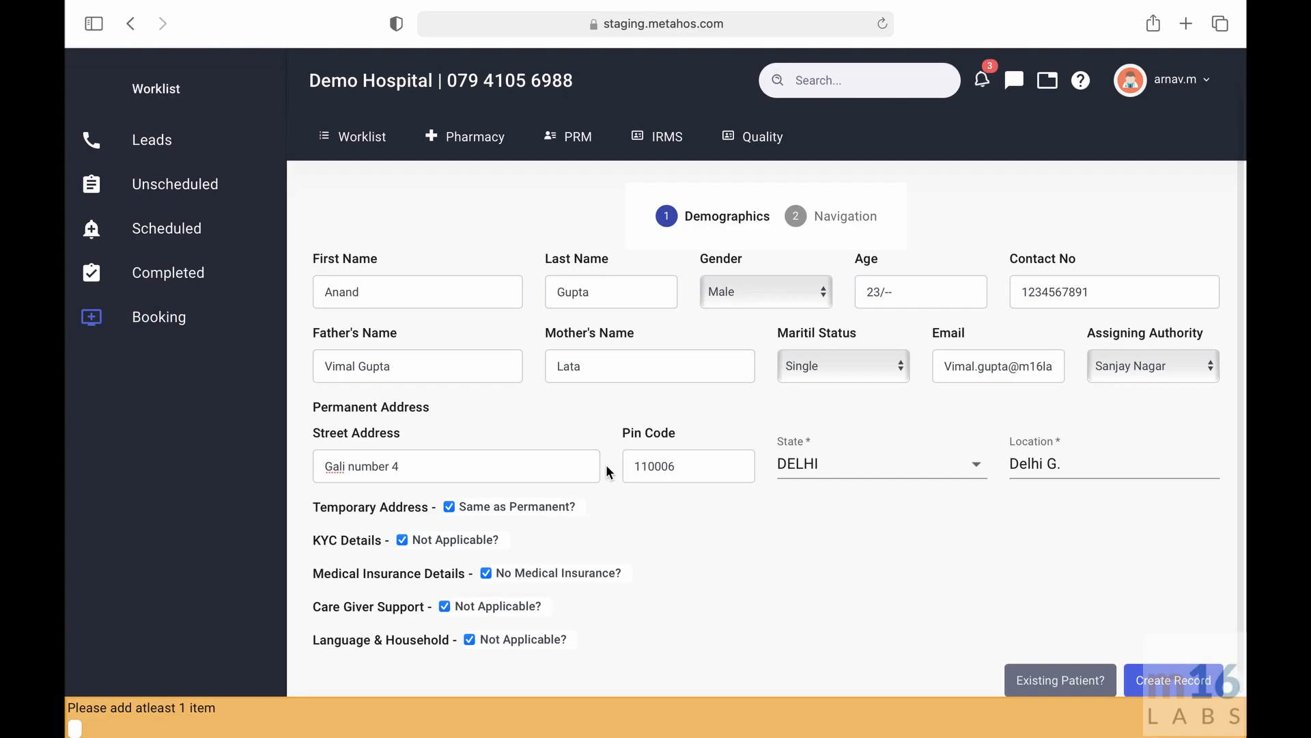
pyautogui.click(450, 506)
pyautogui.scroll(-1, 451, 506)
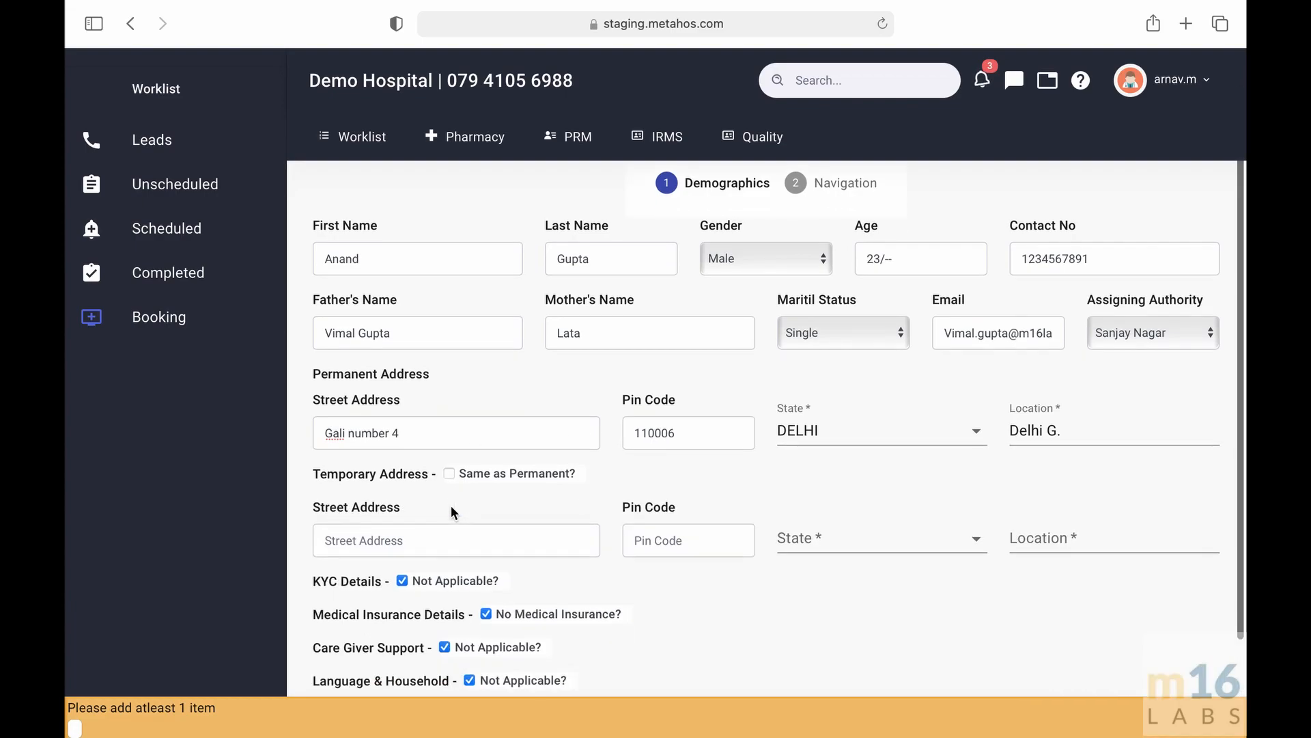
pyautogui.click(394, 530)
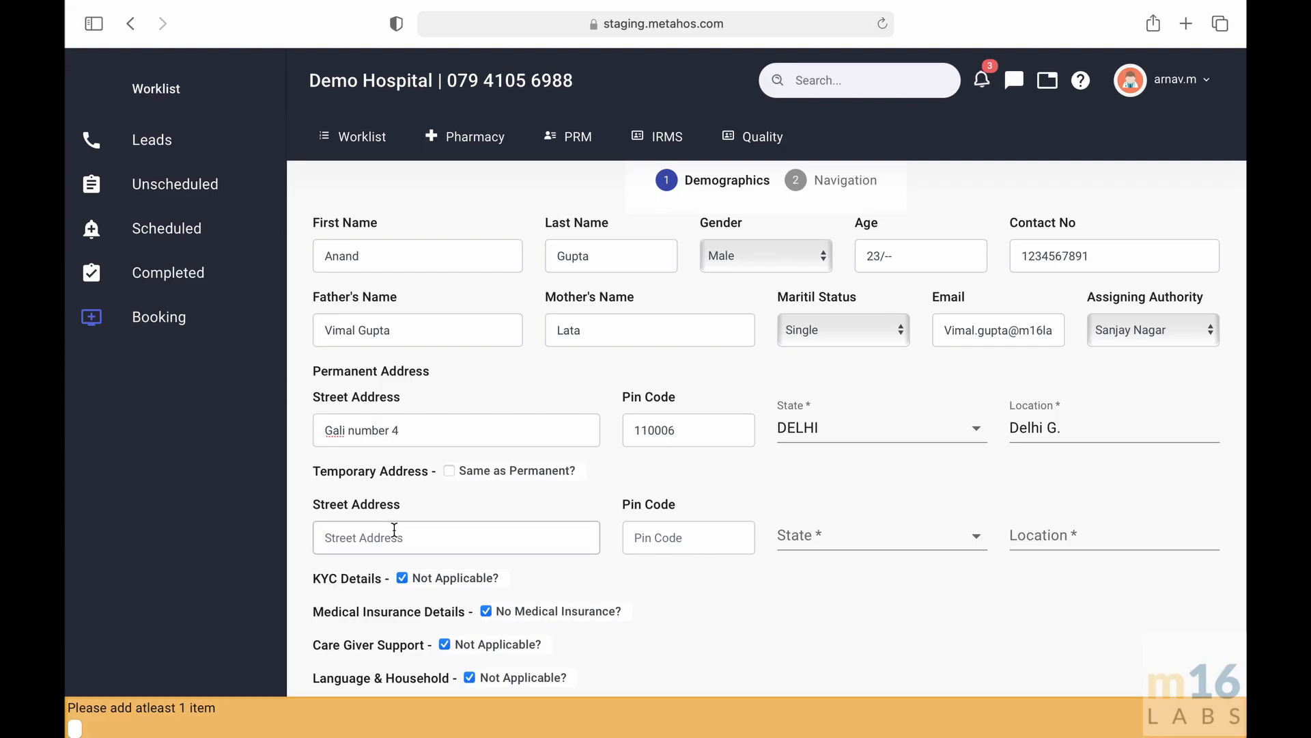
pyautogui.scroll(-1, 394, 530)
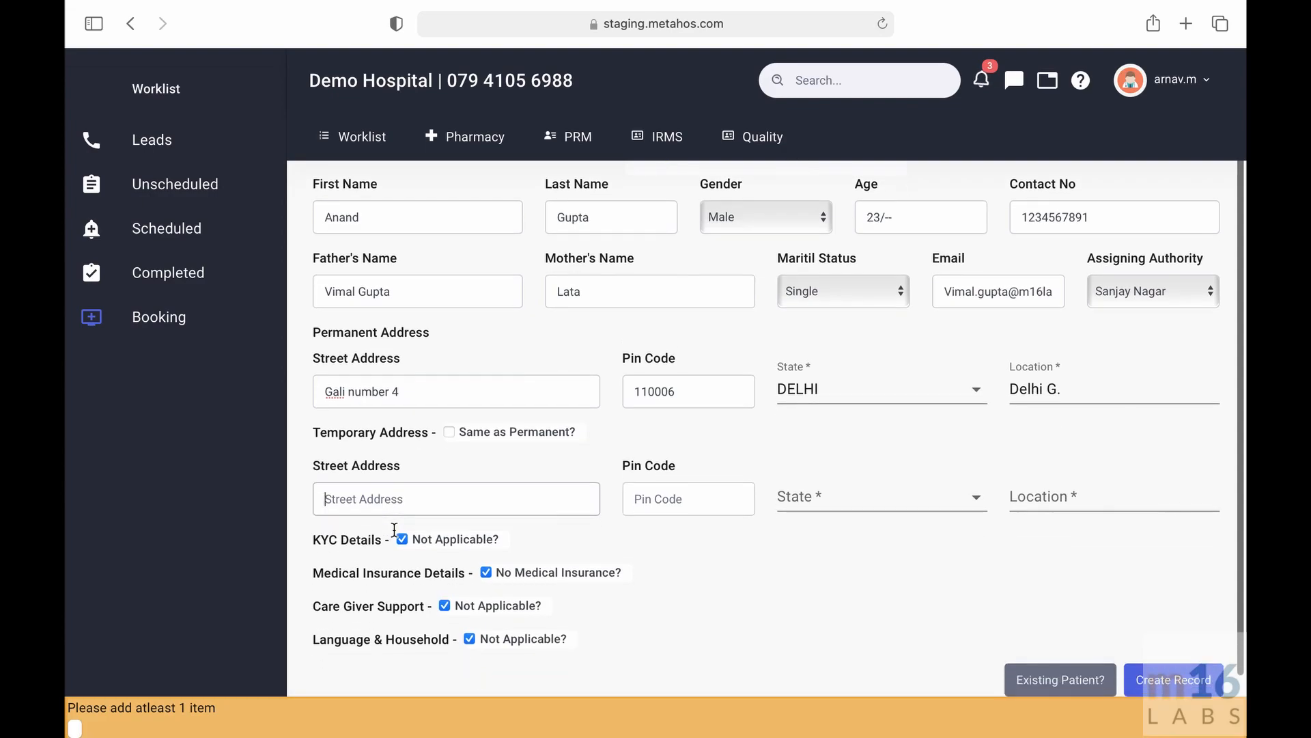
pyautogui.click(456, 431)
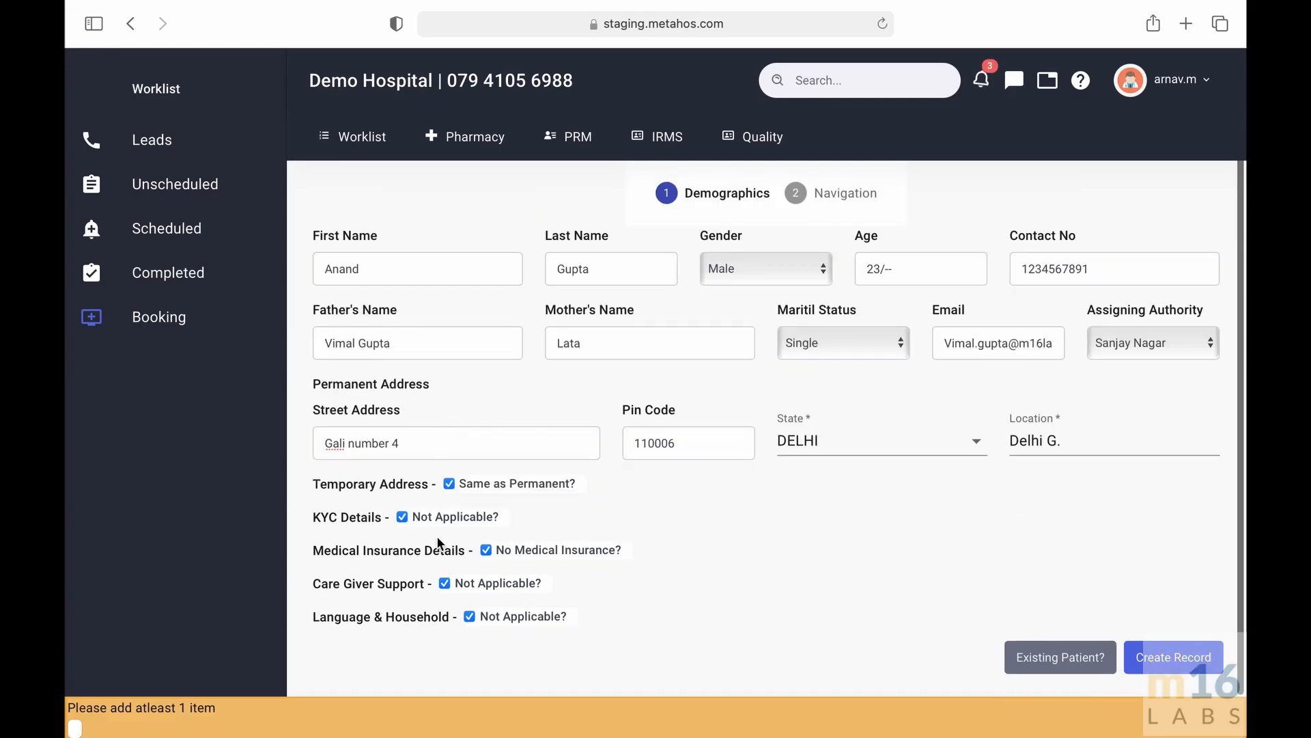
# - Enable KYC details with ID type Aadhaar and enter the ID number
pyautogui.click(402, 489)
pyautogui.scroll(-1, 401, 490)
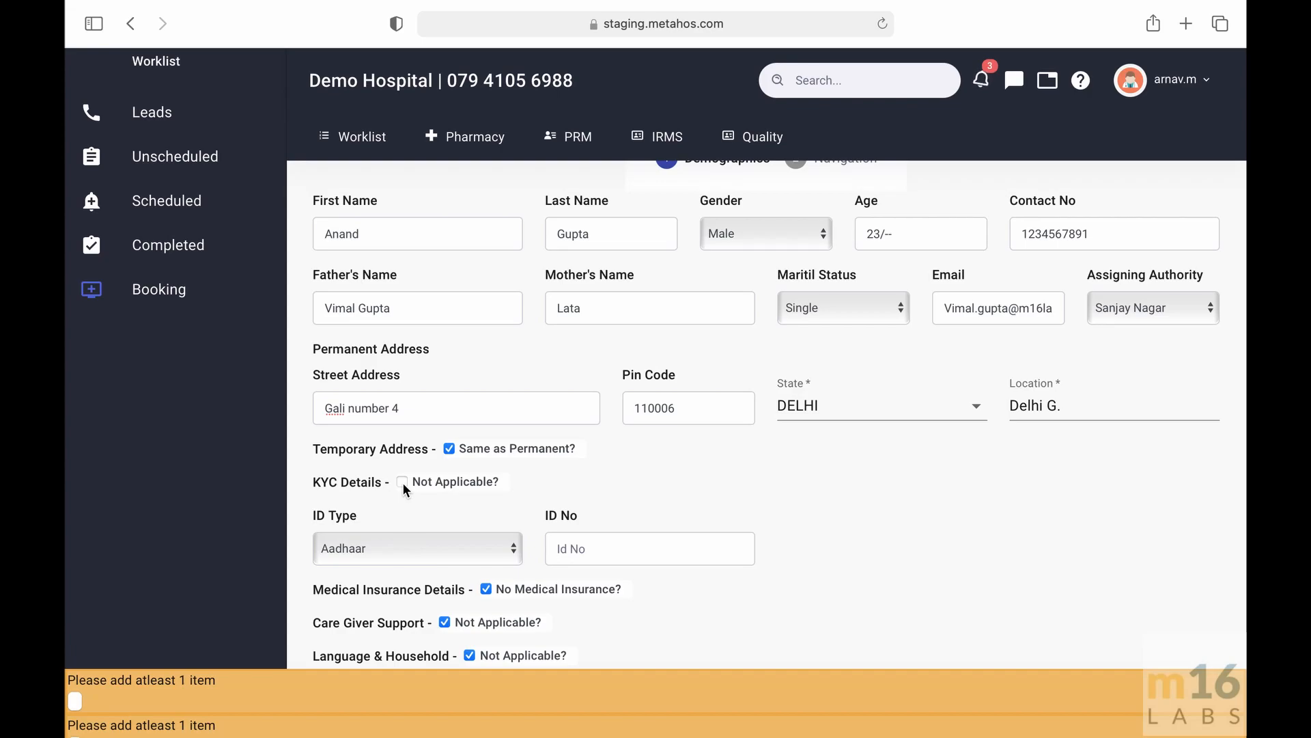
pyautogui.click(391, 542)
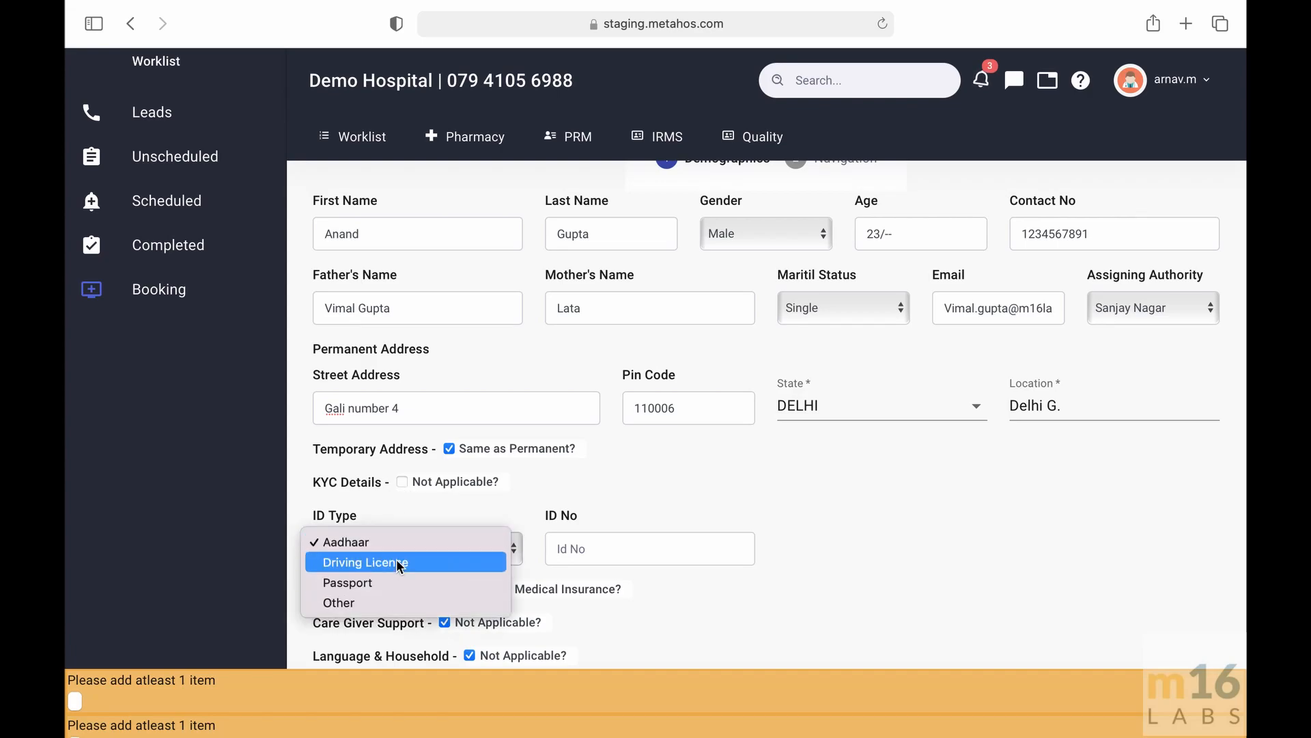
pyautogui.click(404, 546)
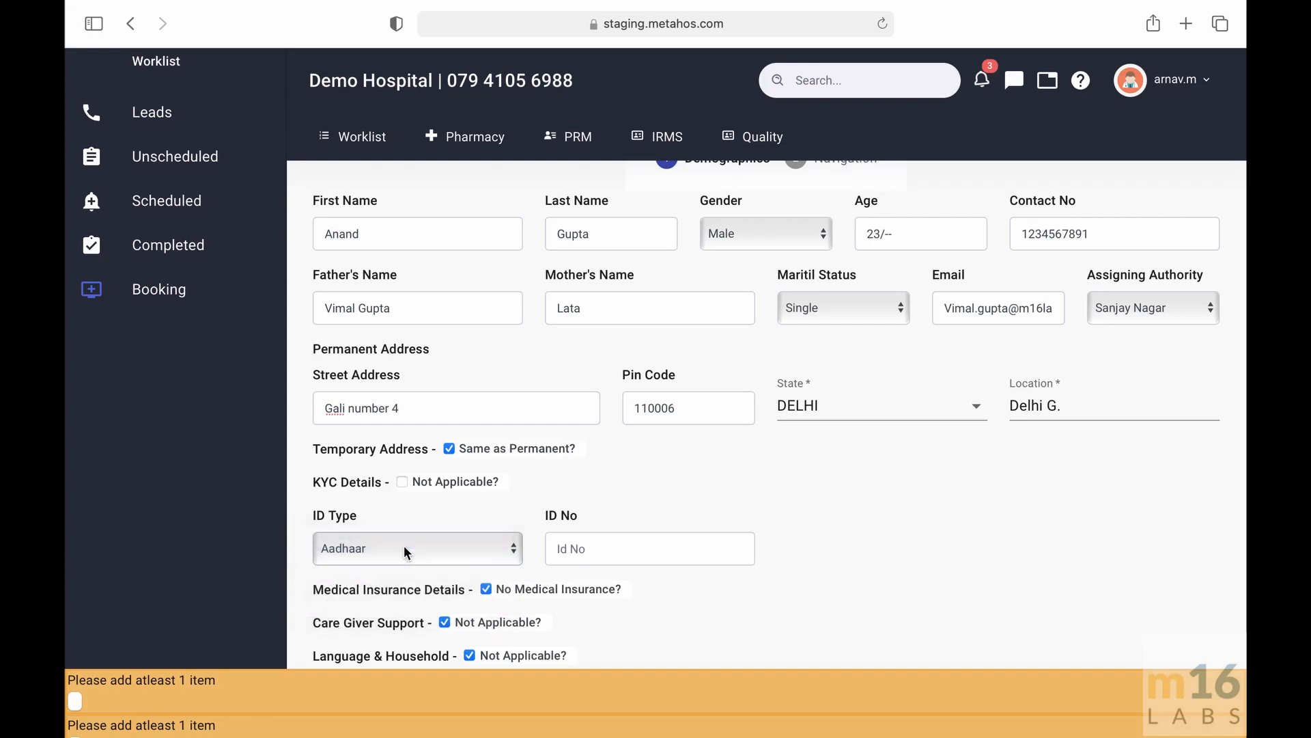
pyautogui.click(631, 553)
pyautogui.write('12345')
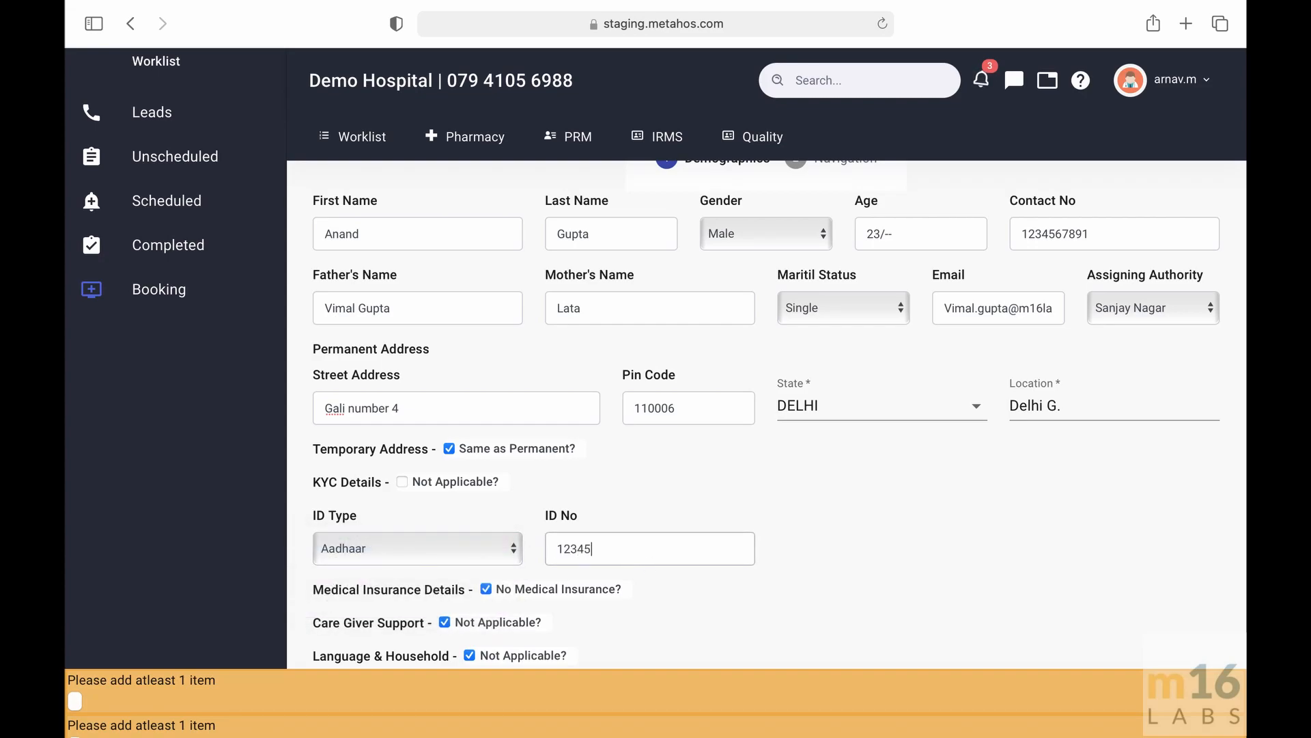
pyautogui.write('6781')
# - Enable medical insurance details and enter ABC insurer as the insurance company name
pyautogui.scroll(-2, 679, 555)
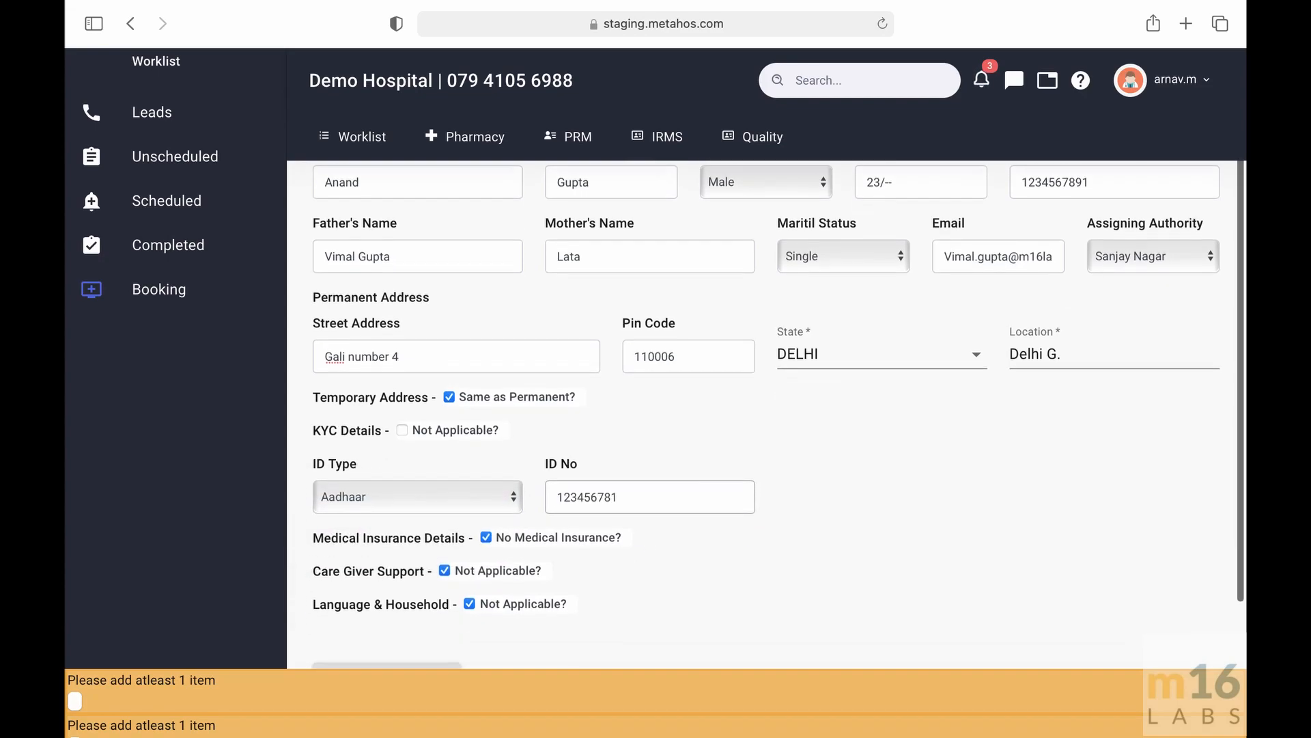
pyautogui.click(555, 480)
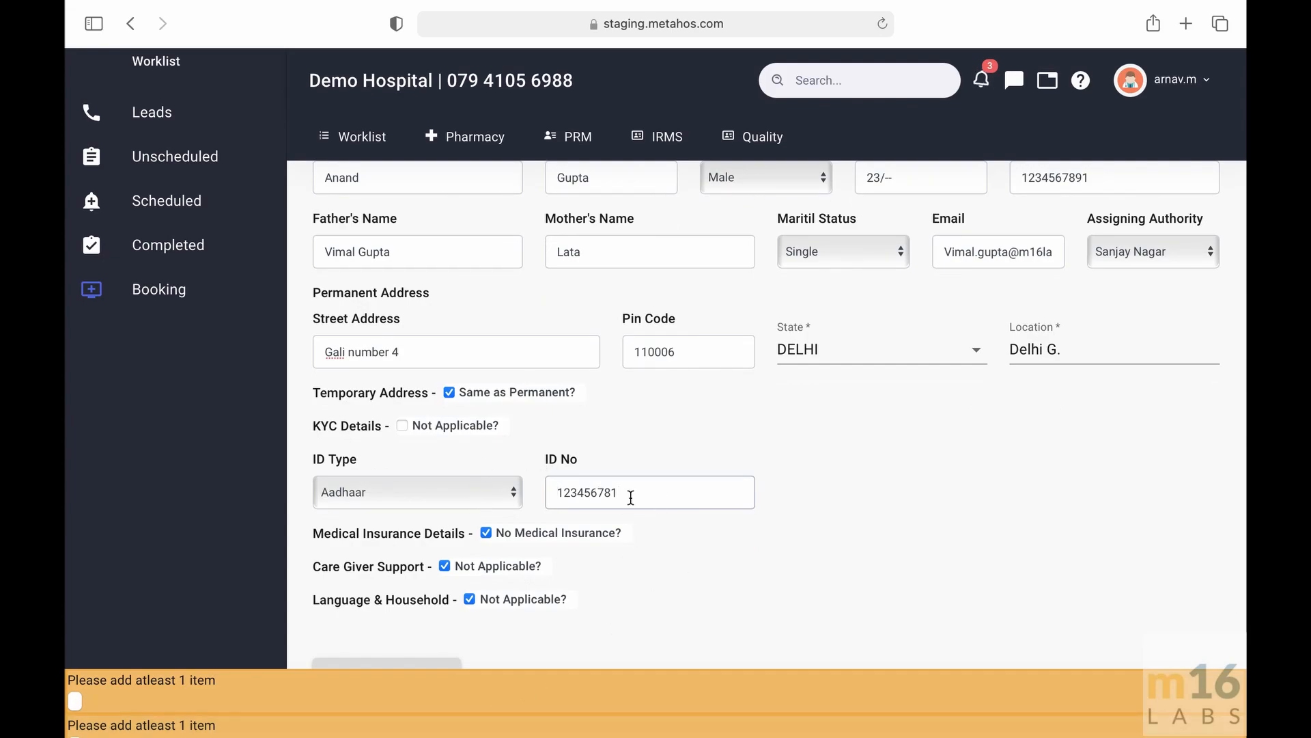
pyautogui.scroll(-1, 631, 497)
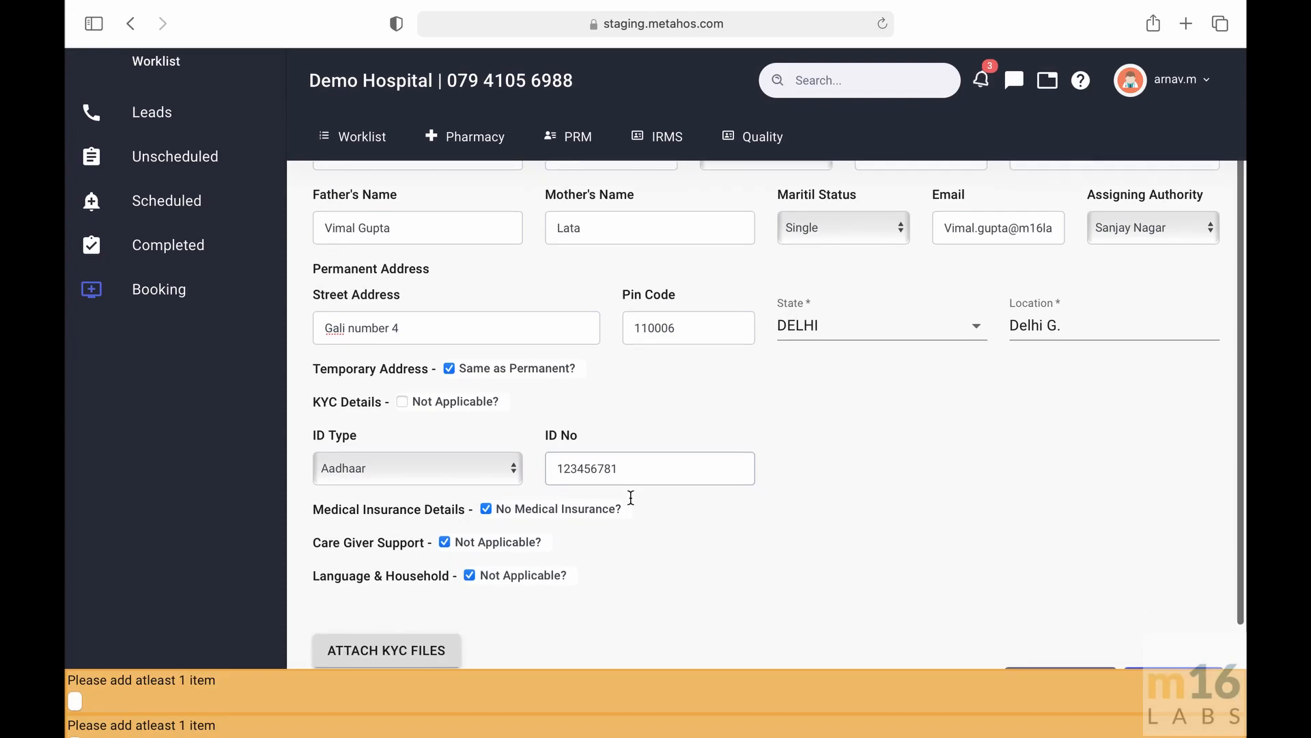
pyautogui.click(486, 511)
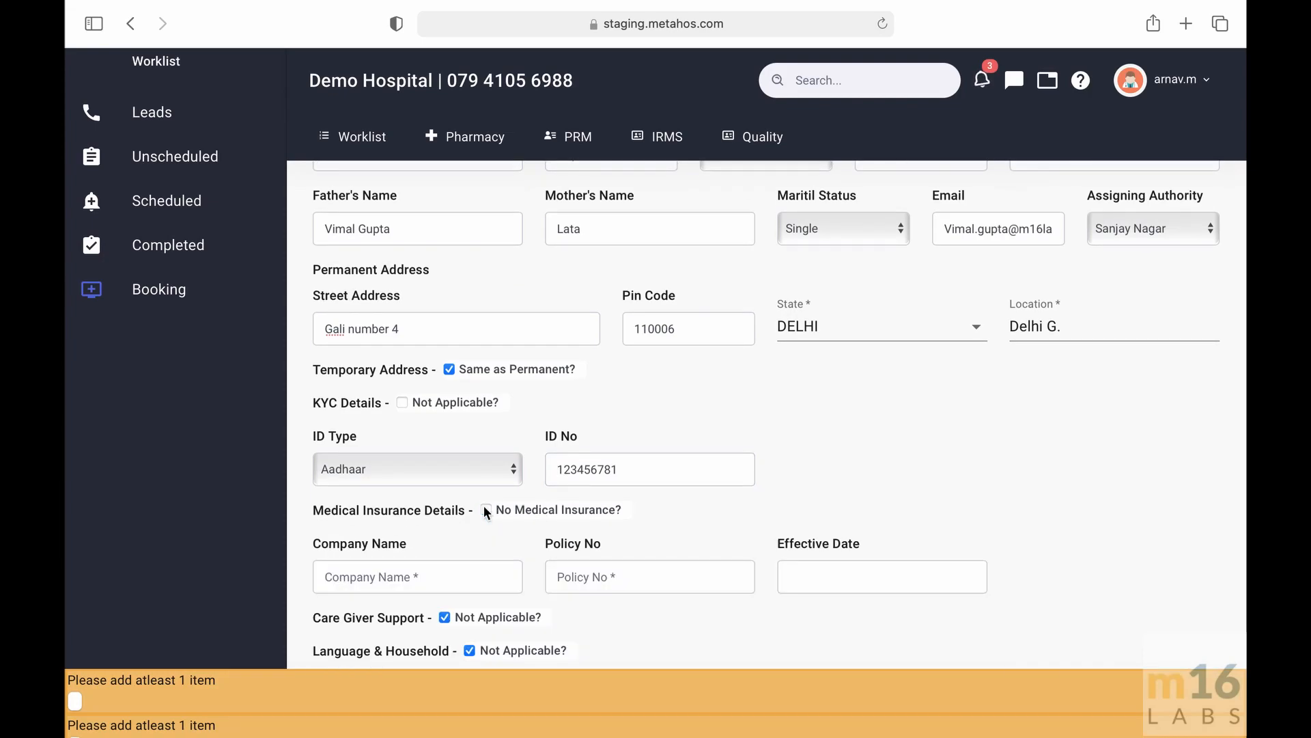
pyautogui.scroll(-2, 491, 508)
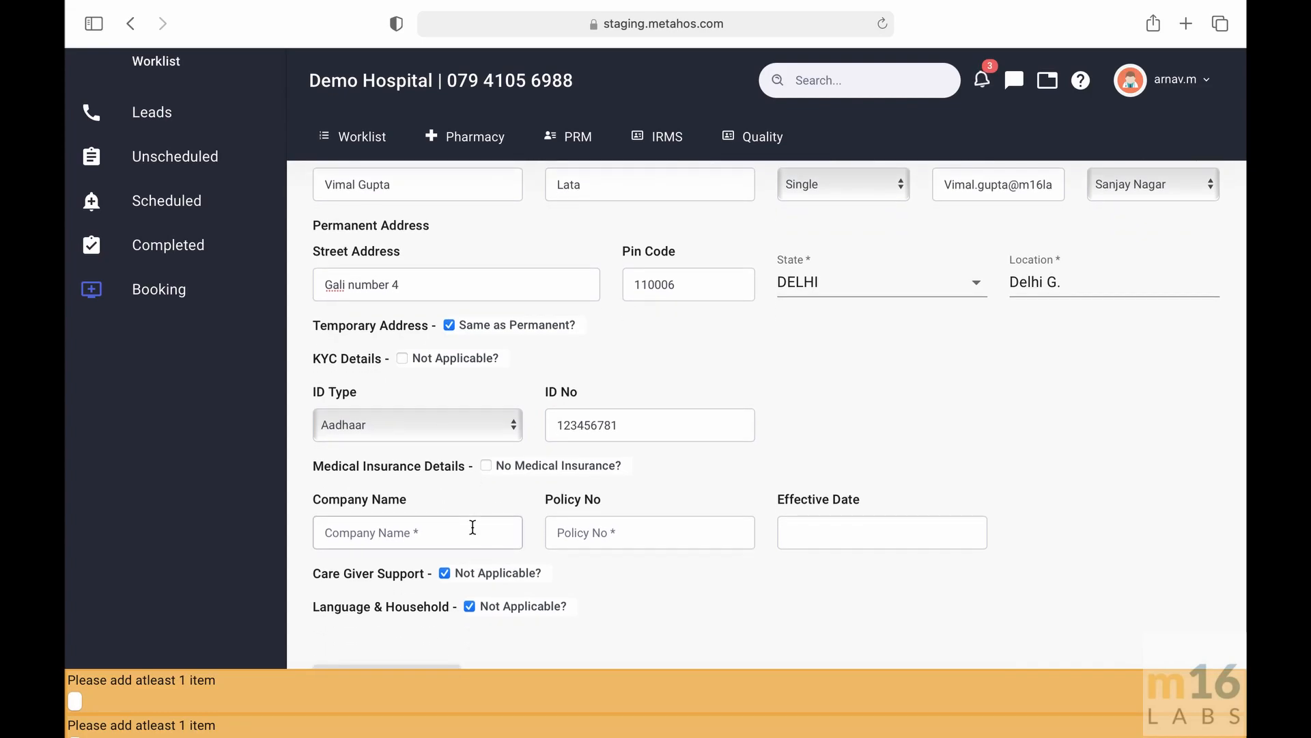
pyautogui.click(473, 527)
pyautogui.write('ABC insurer')
pyautogui.click(679, 524)
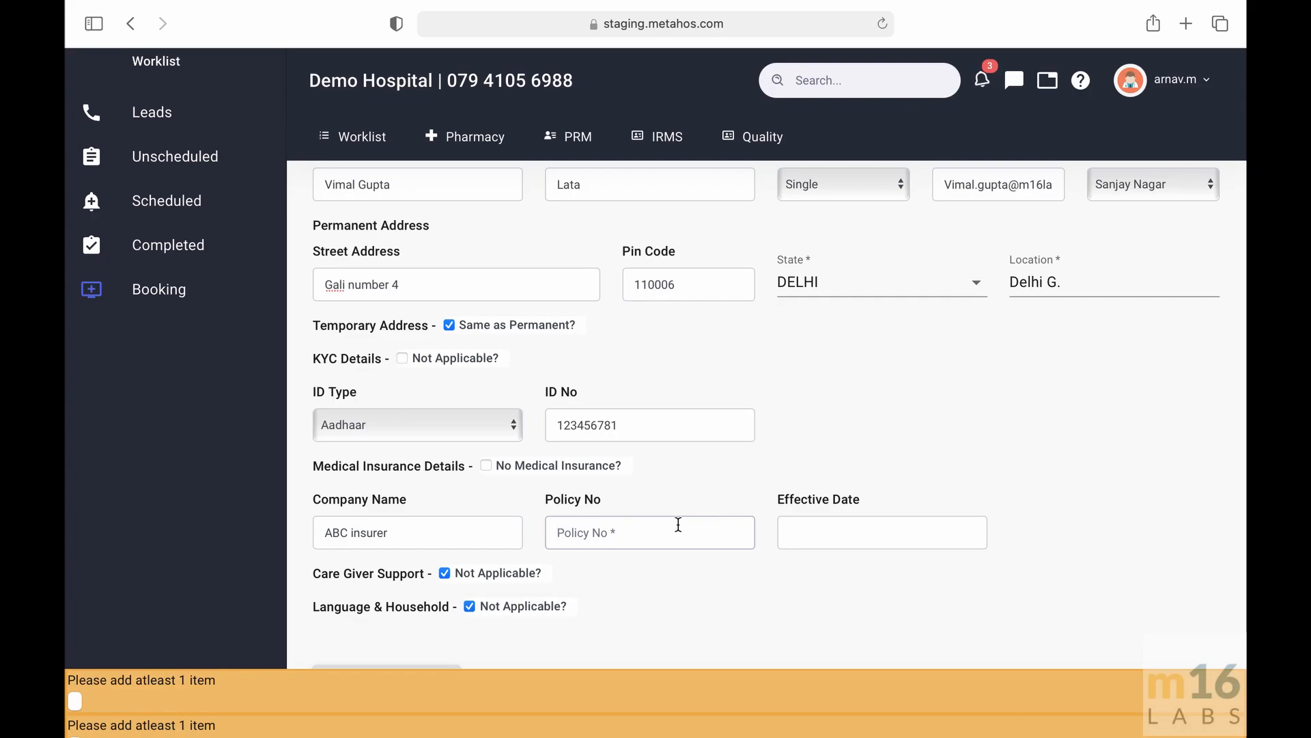
# - Enter policy number 1234 and effective date 08/01/2021 for the medical insurance
pyautogui.write('1234')
pyautogui.click(857, 531)
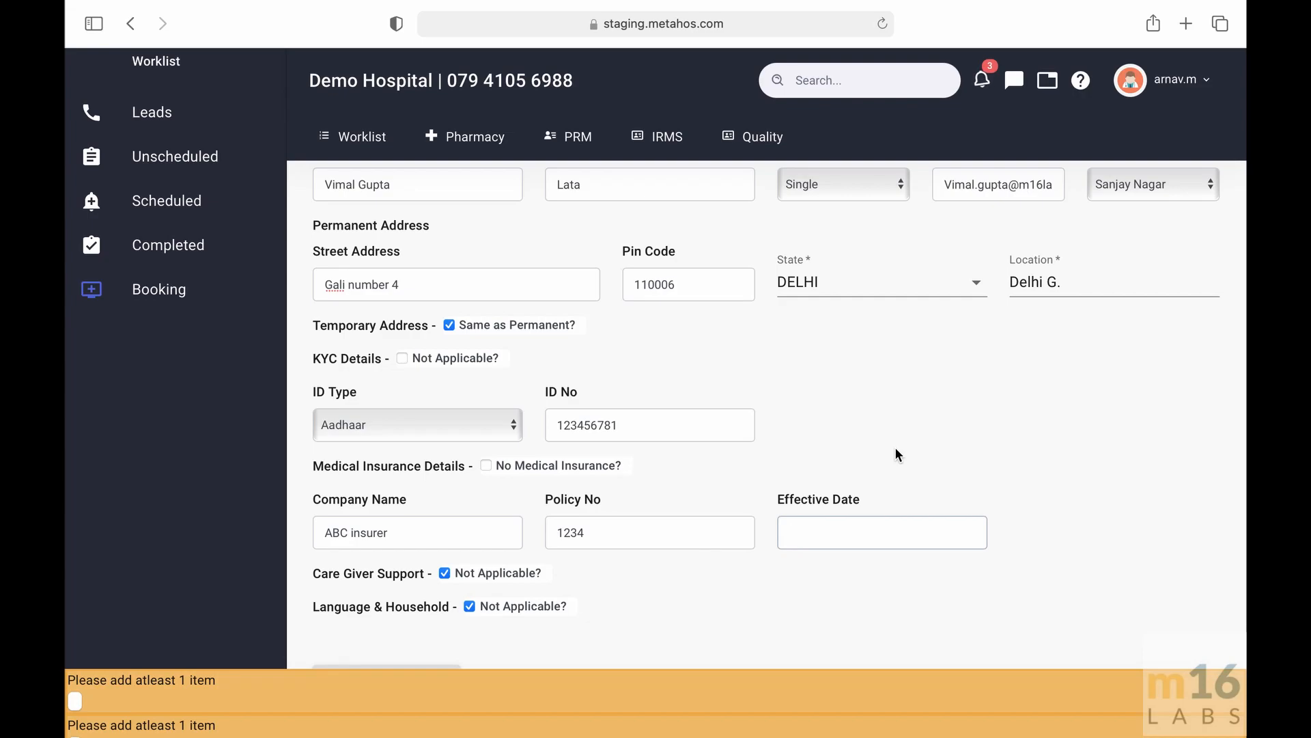
pyautogui.write('08/01/2021')
pyautogui.scroll(-1, 553, 598)
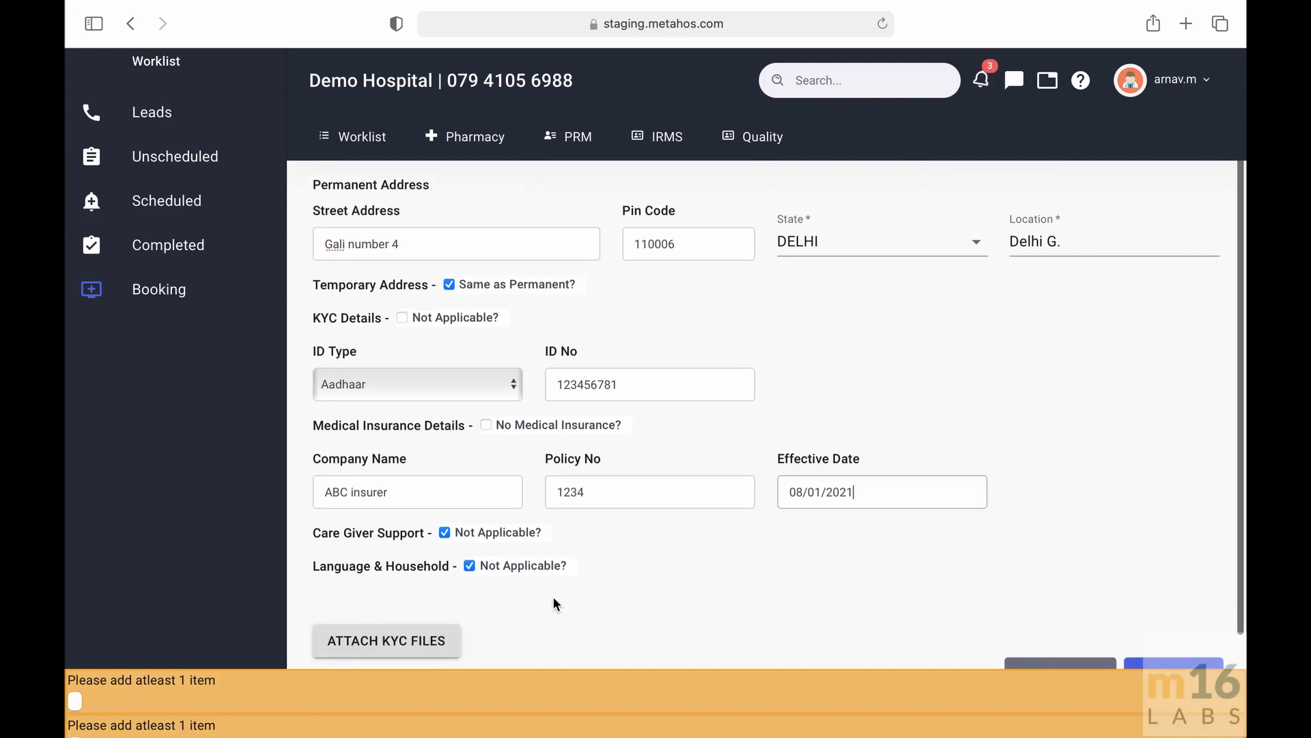
# - Enable care giver support and enter the supporter's name with relationship Father
pyautogui.click(444, 532)
pyautogui.scroll(-1, 451, 471)
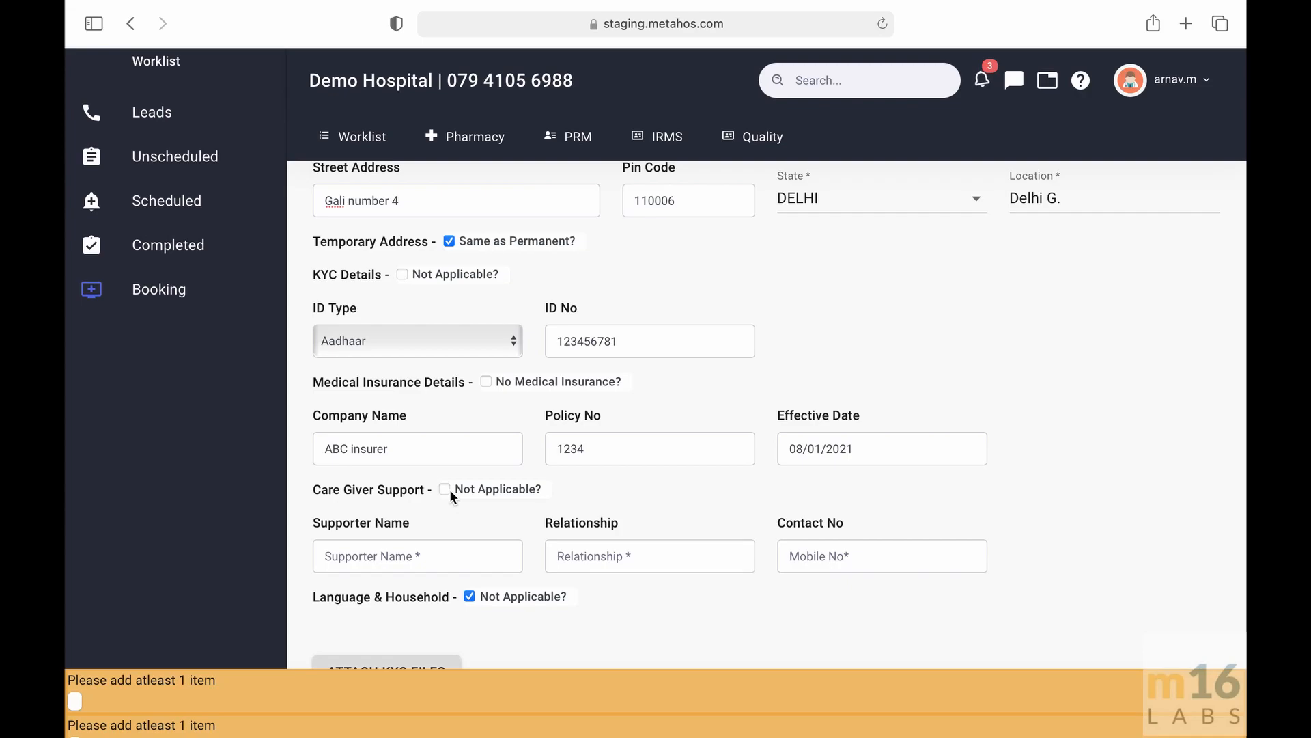
pyautogui.click(430, 559)
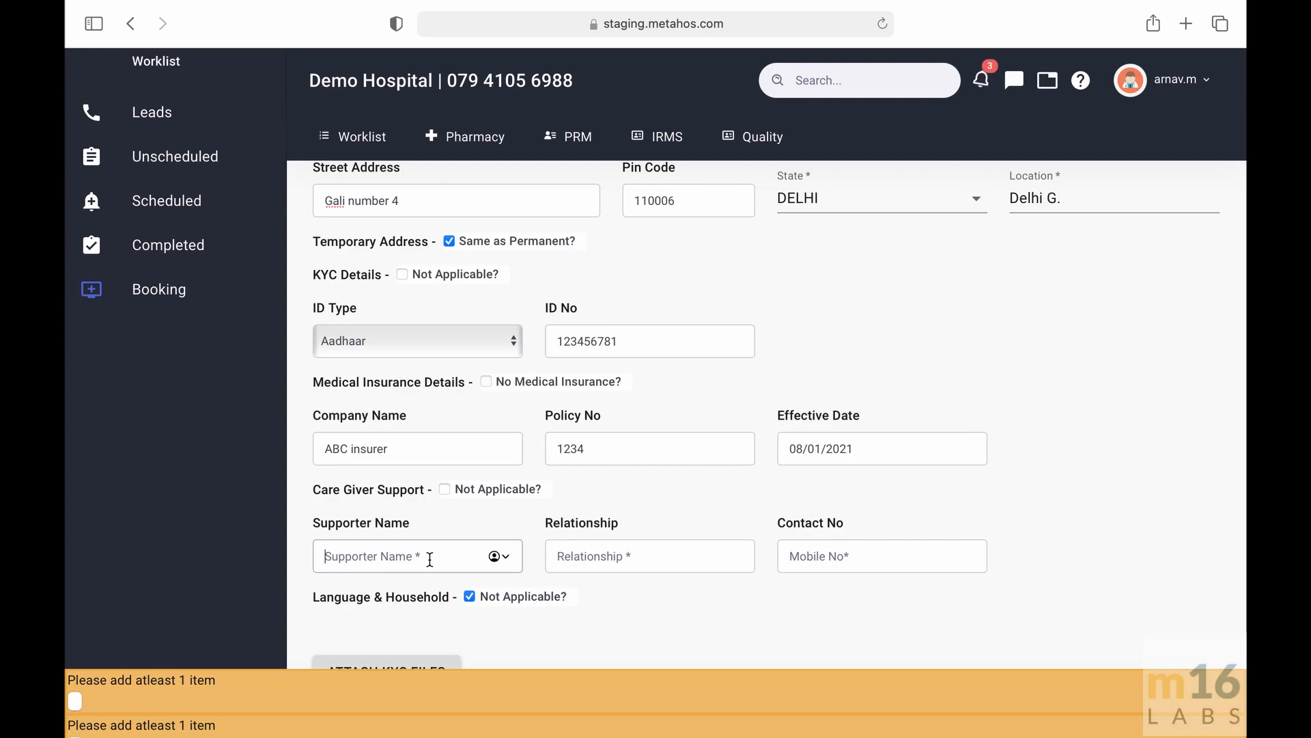
pyautogui.click(644, 551)
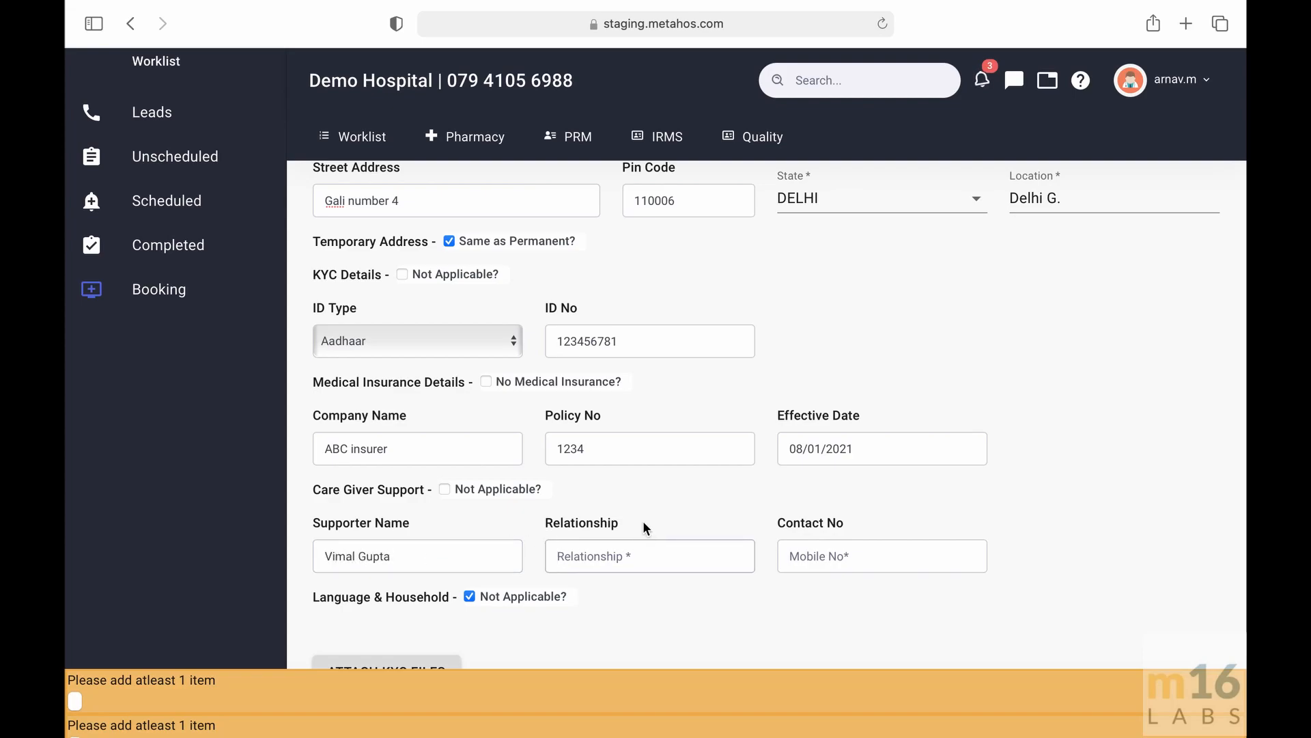
pyautogui.scroll(-1, 644, 528)
pyautogui.write('Father')
# - Enter the supporter's contact mobile number
pyautogui.click(837, 534)
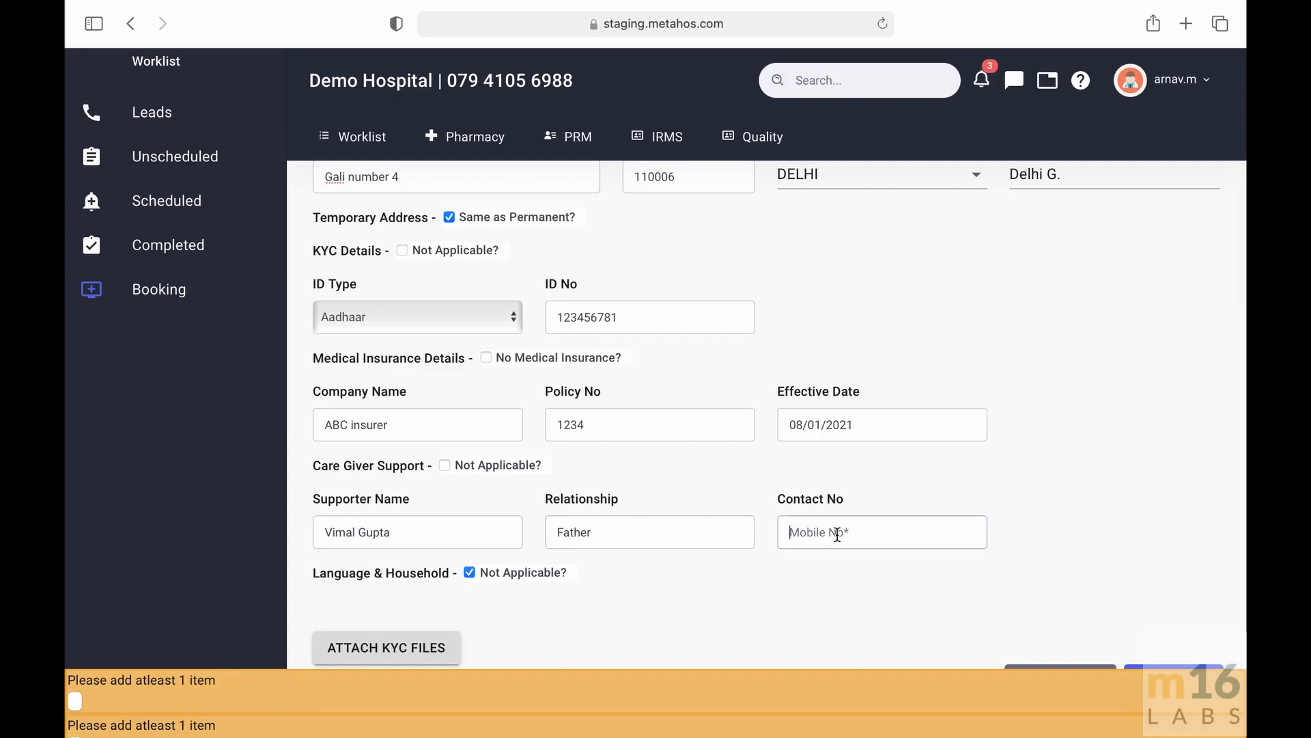
pyautogui.write('123456678')
pyautogui.scroll(-1, 873, 533)
pyautogui.write('1')
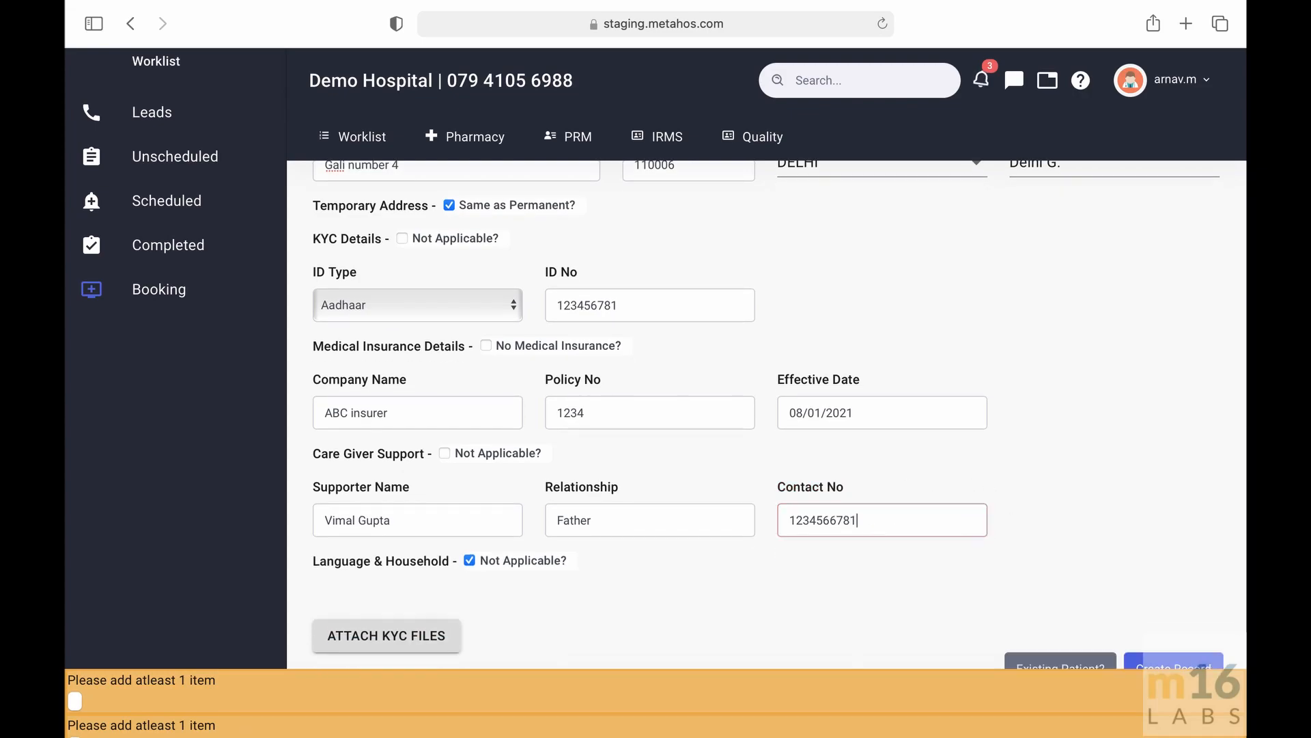
pyautogui.scroll(-1, 905, 491)
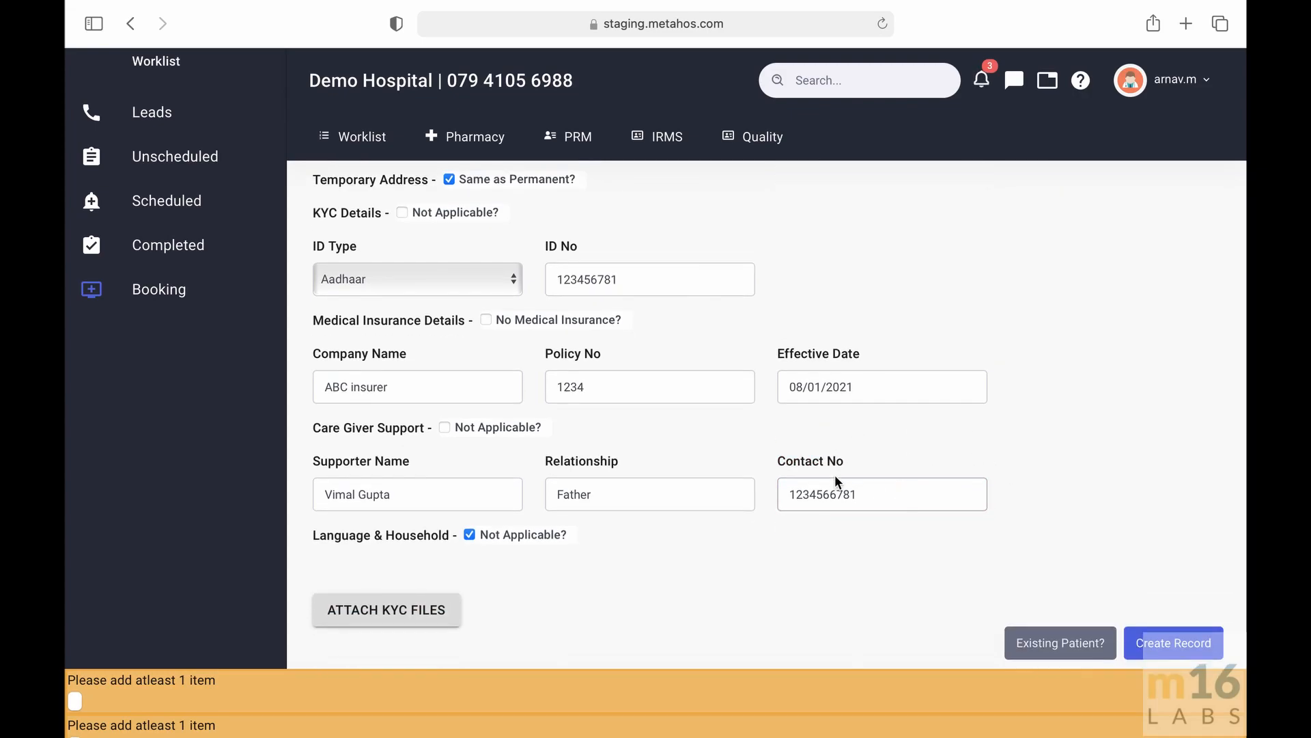
# - Enable language and household details, keep Hindi as primary language and set education level to Some HS/secondary education
pyautogui.click(469, 534)
pyautogui.scroll(-1, 466, 533)
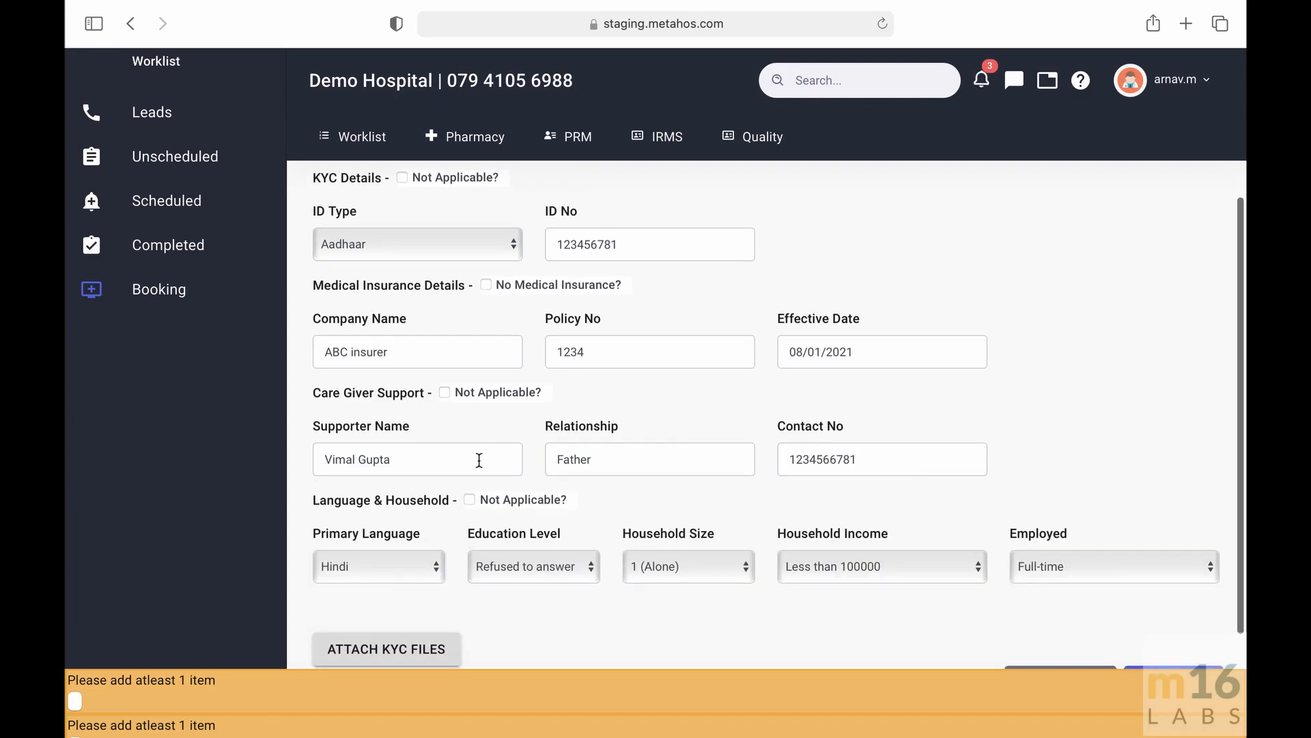
pyautogui.scroll(-1, 479, 460)
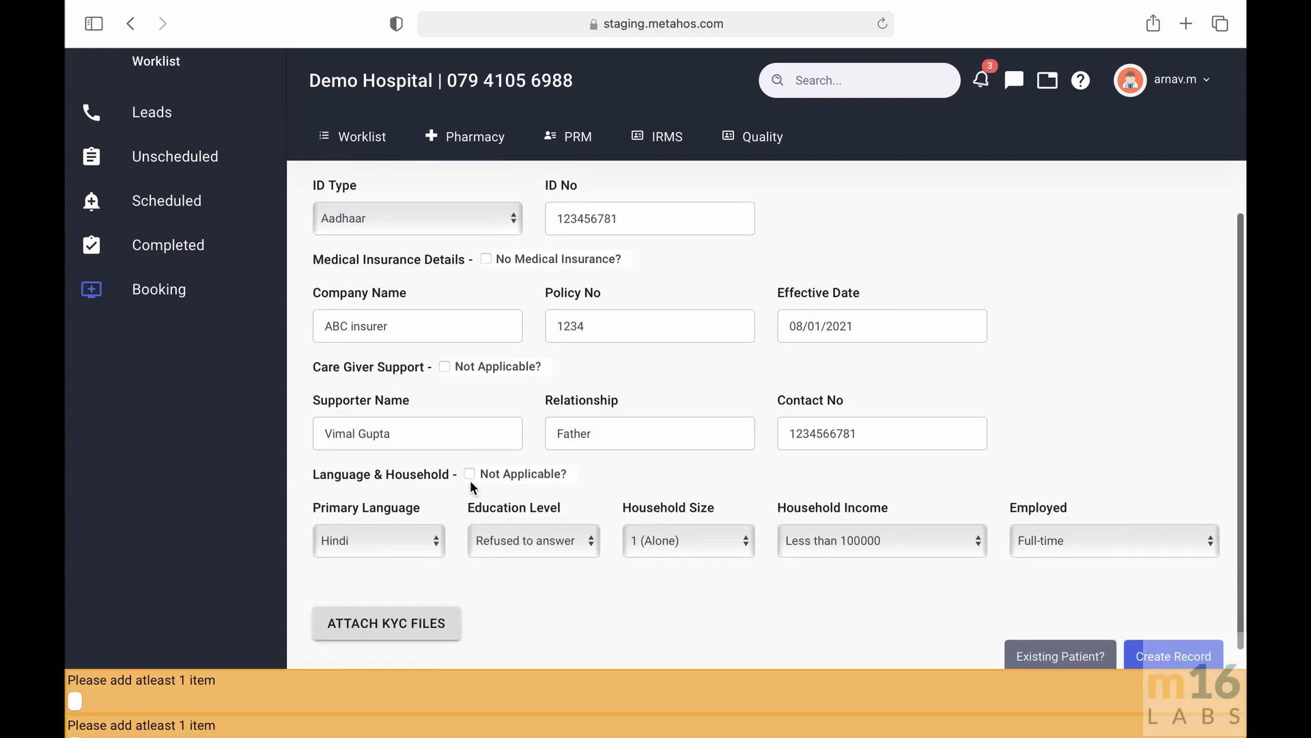
pyautogui.click(420, 534)
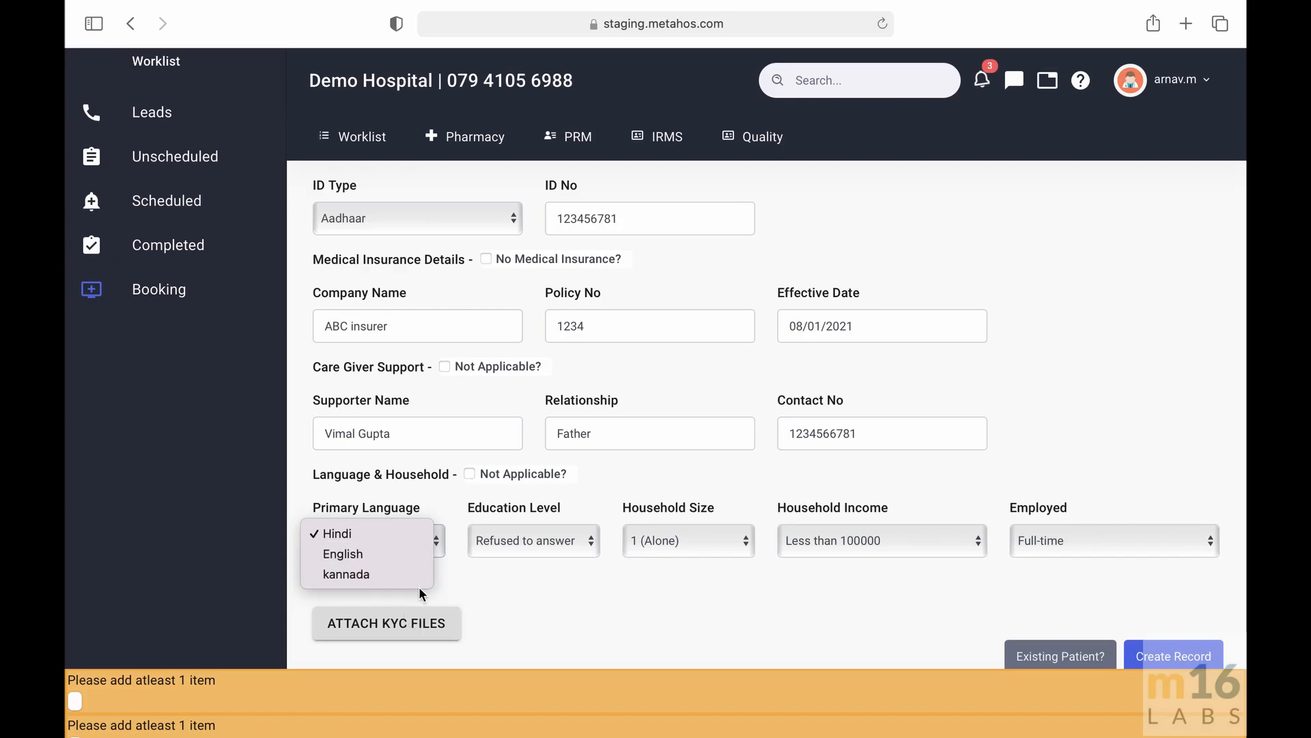
pyautogui.click(463, 573)
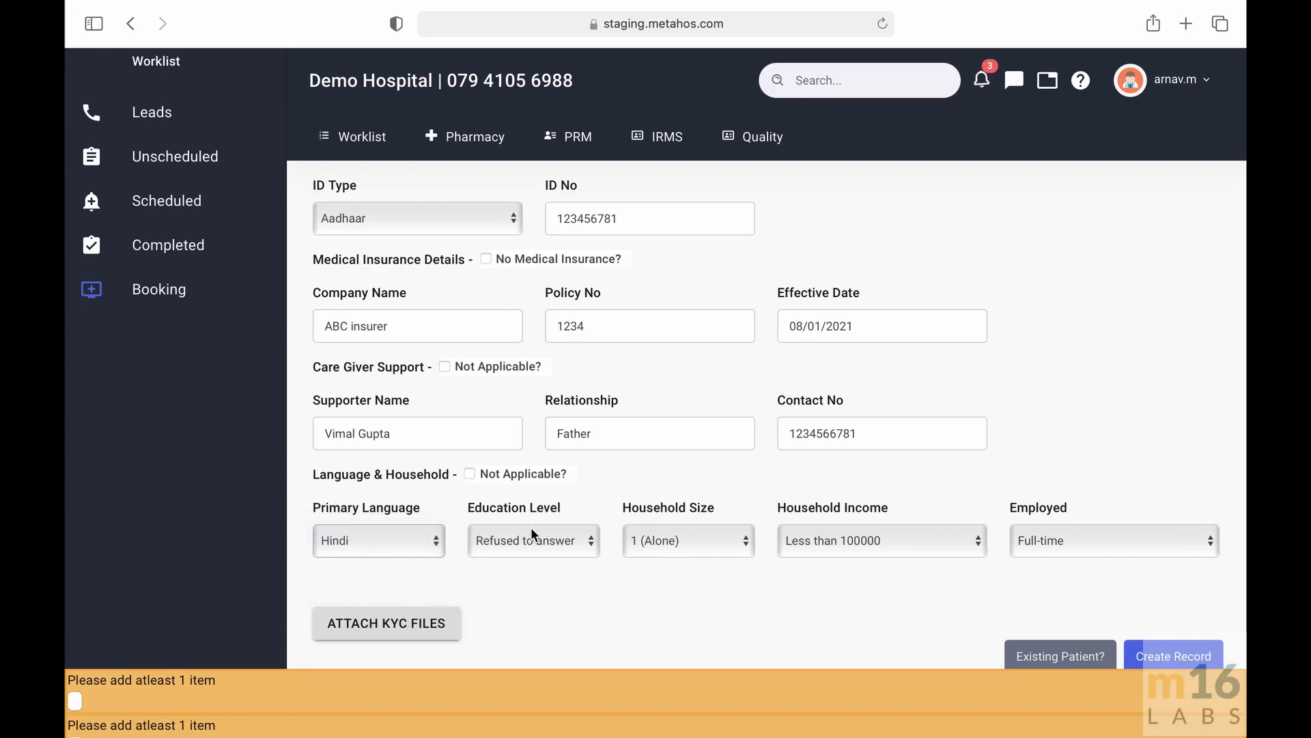
pyautogui.click(534, 536)
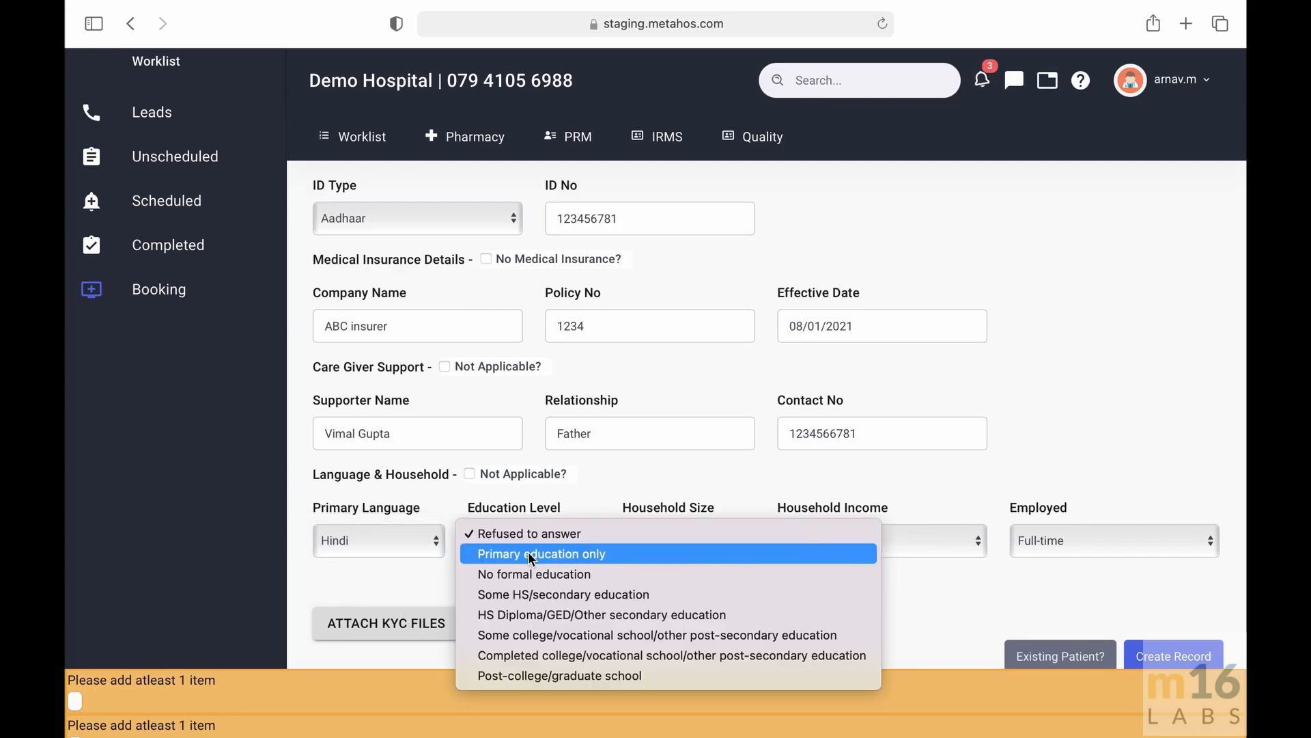
pyautogui.click(530, 596)
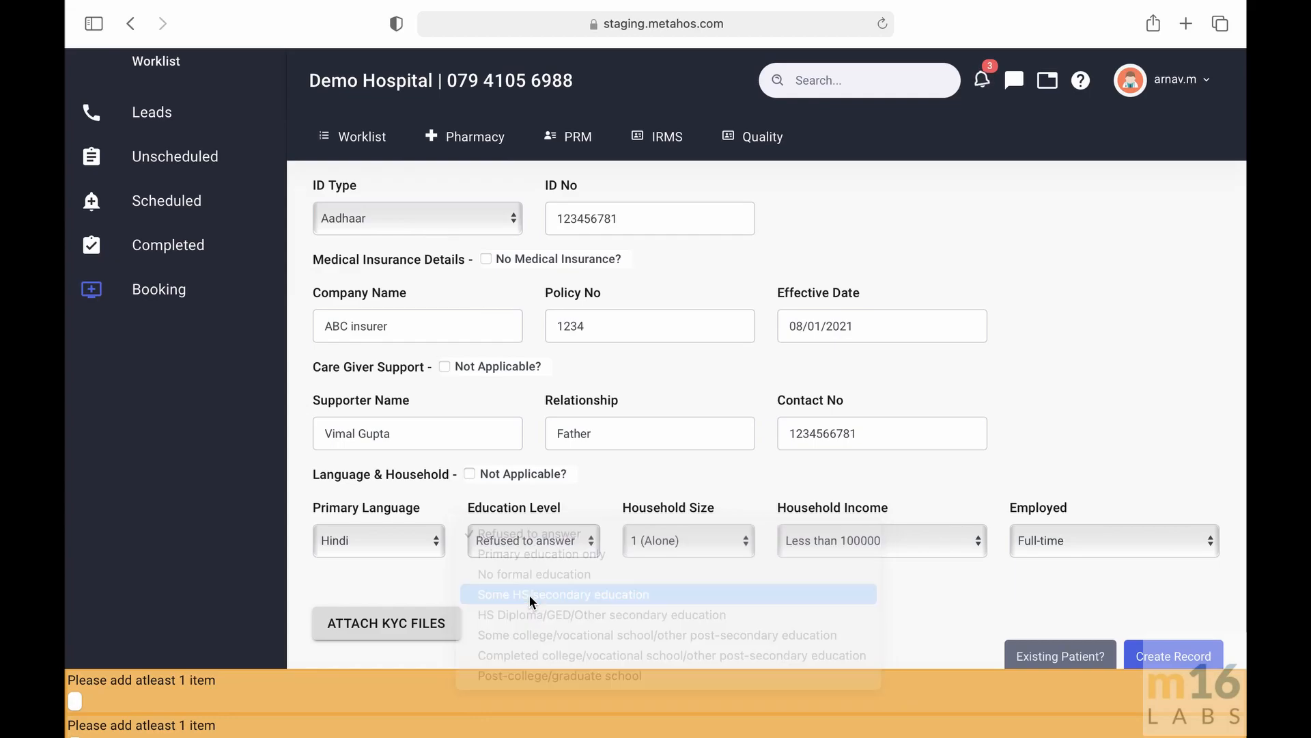
# - Set household size to 3, keeping household income Less than 100000 and employment Full-time
pyautogui.click(682, 530)
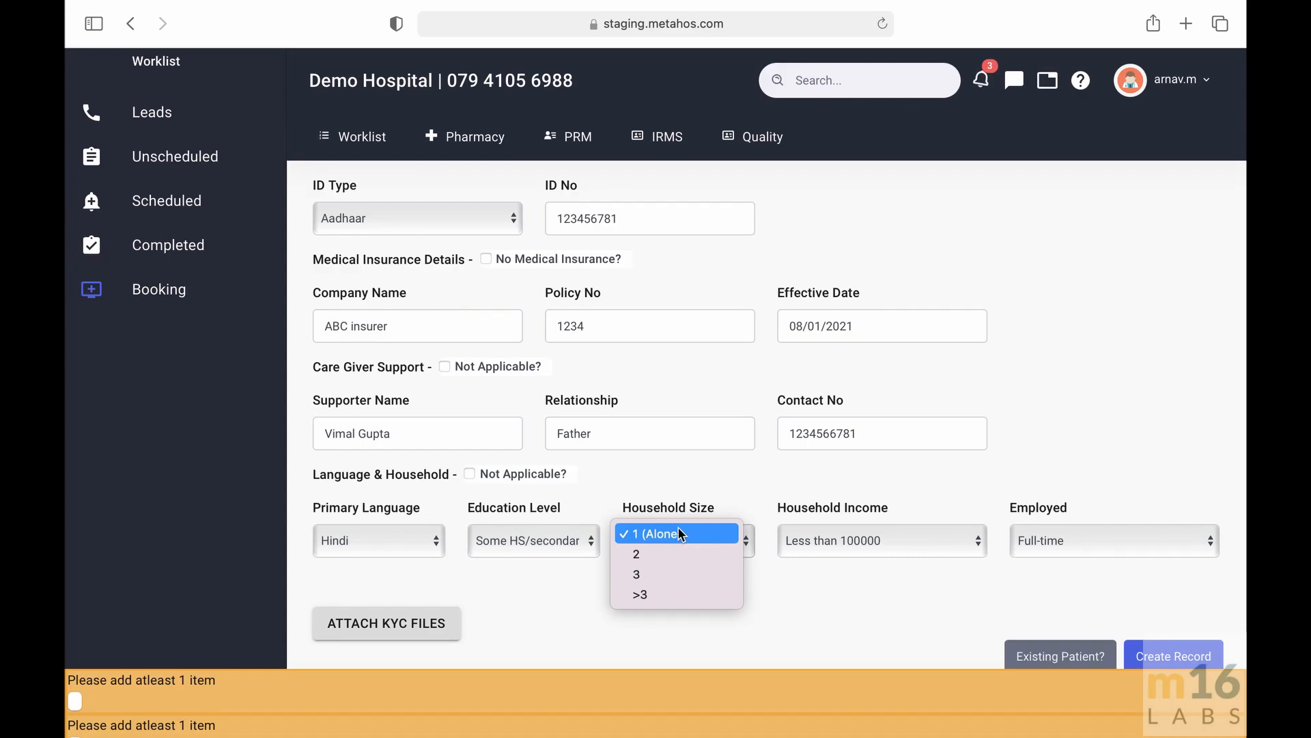
pyautogui.click(670, 573)
pyautogui.click(887, 543)
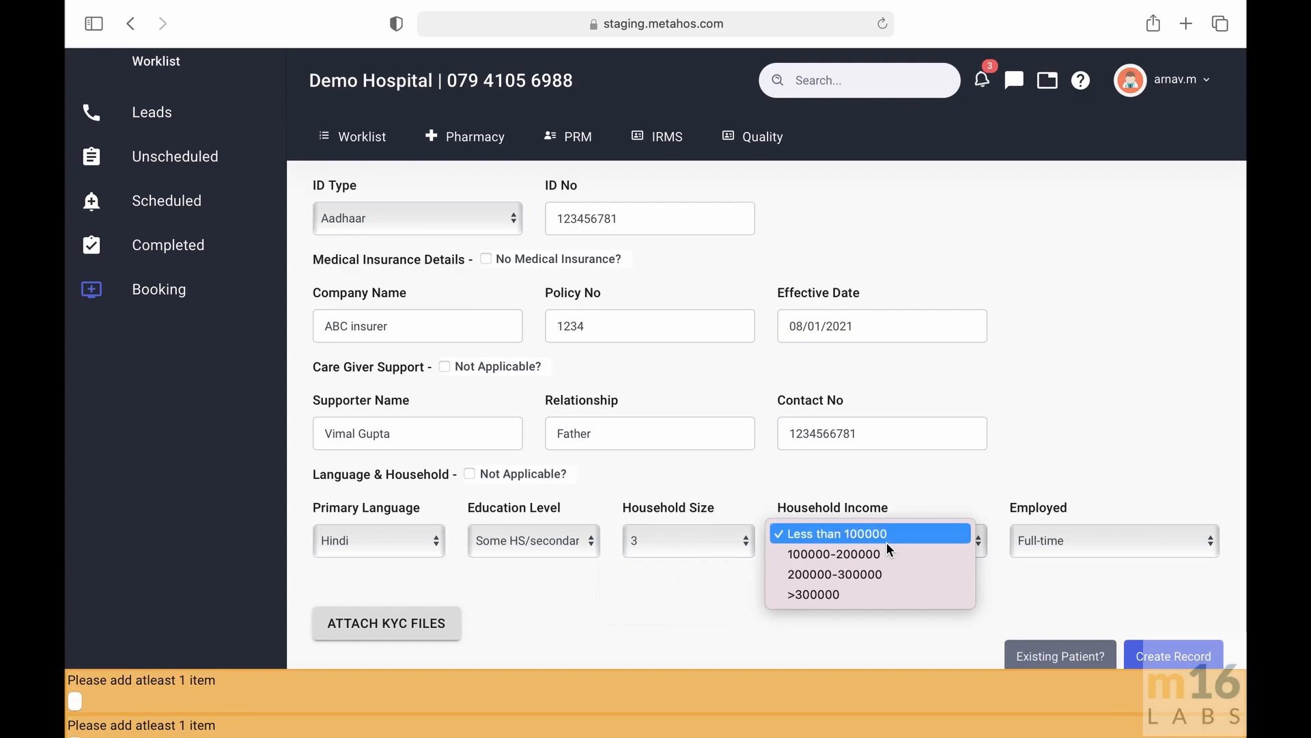
pyautogui.click(891, 534)
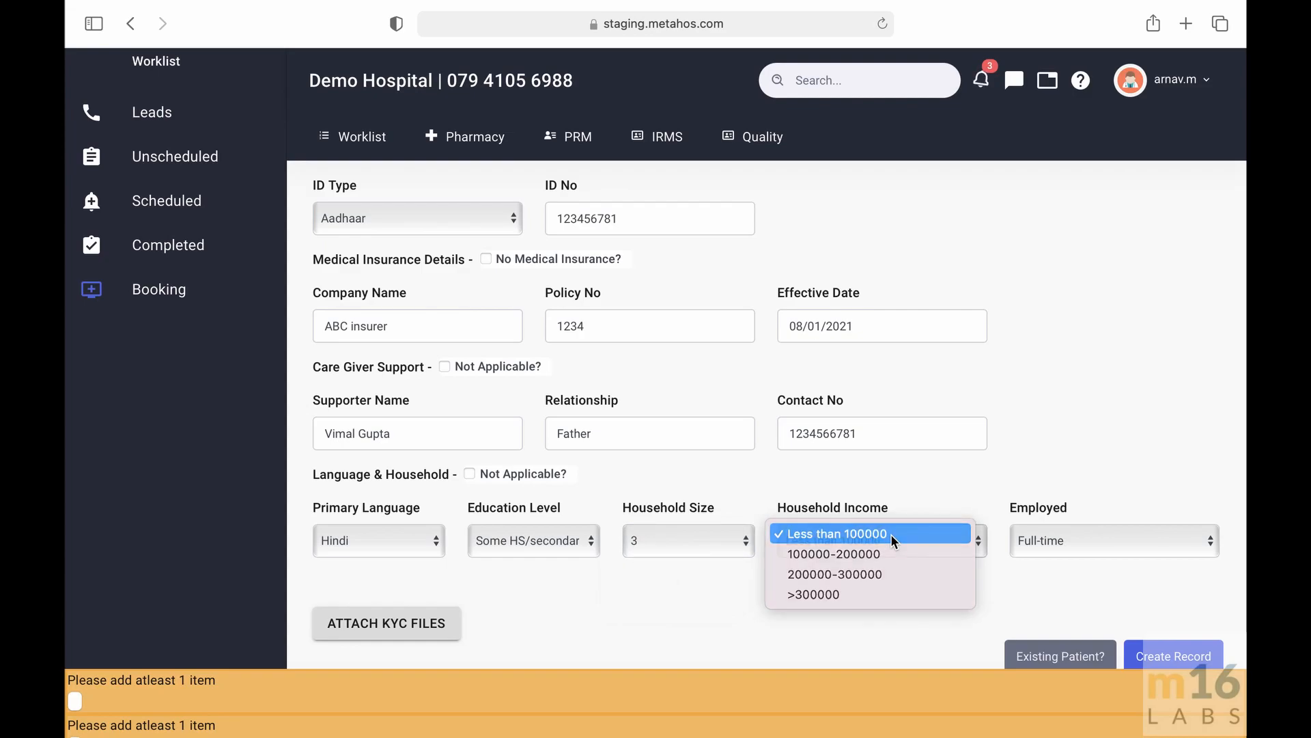
pyautogui.click(1068, 533)
pyautogui.click(1068, 536)
pyautogui.scroll(-1, 1067, 534)
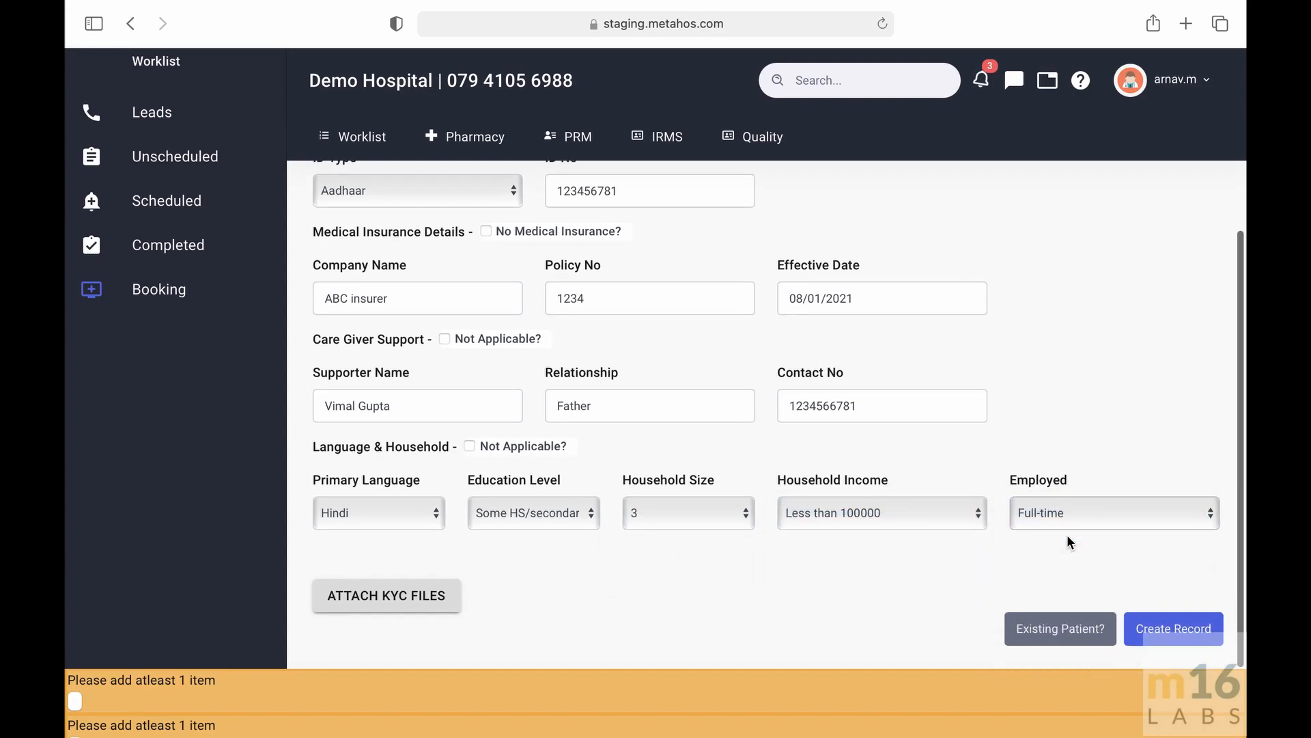
pyautogui.click(374, 594)
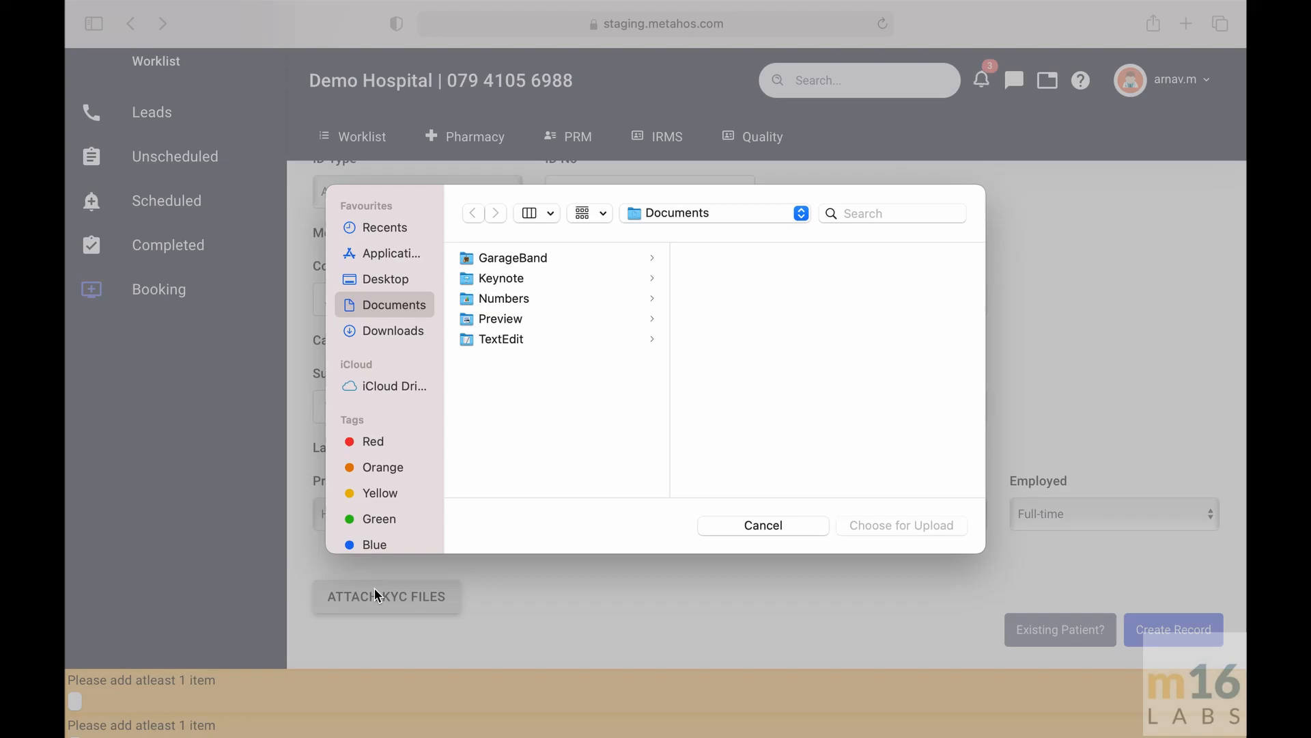
pyautogui.click(775, 526)
pyautogui.scroll(-1, 776, 529)
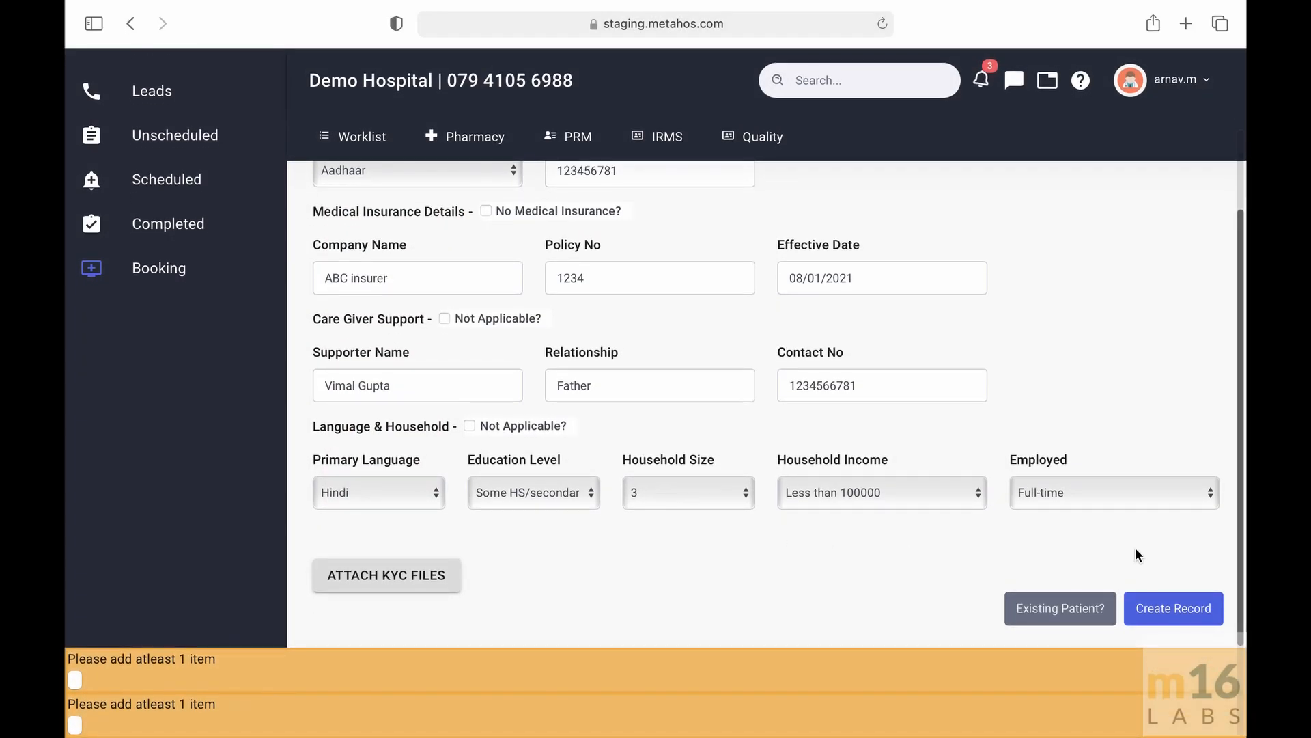
# - Create the patient record
pyautogui.click(1176, 623)
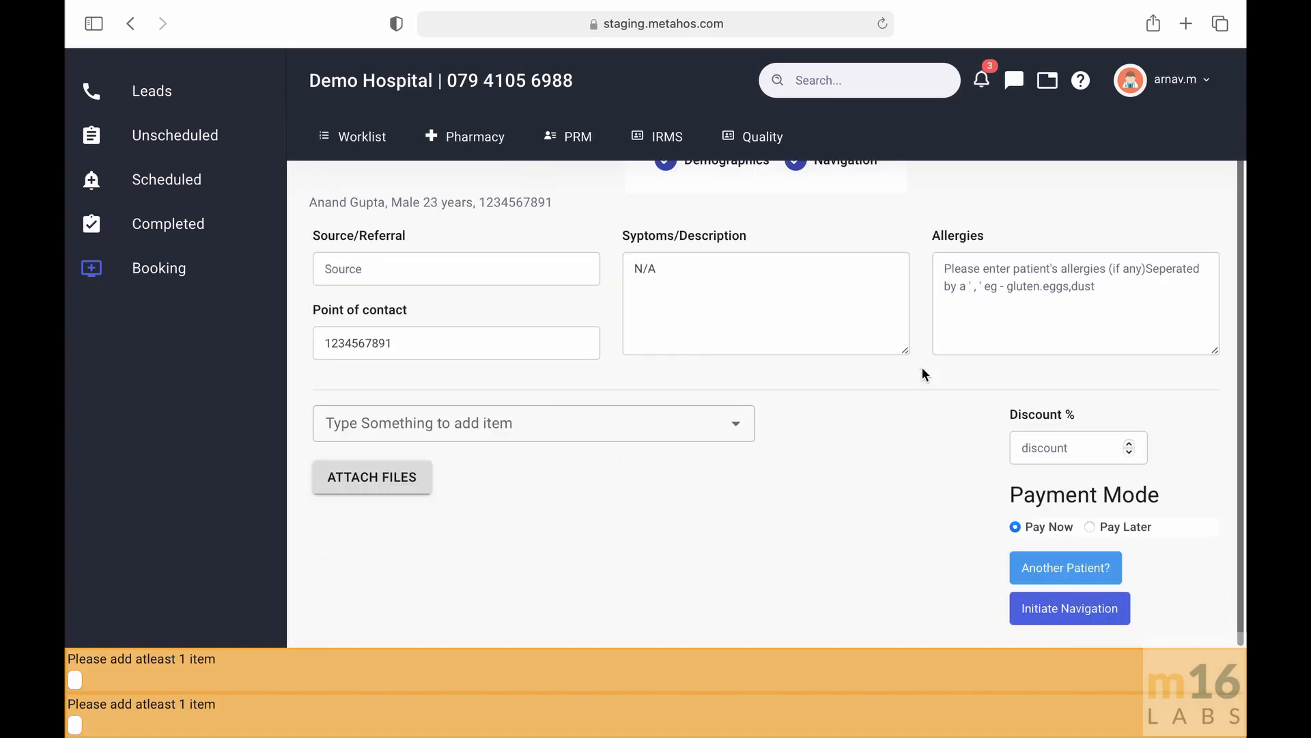
pyautogui.scroll(1, 922, 366)
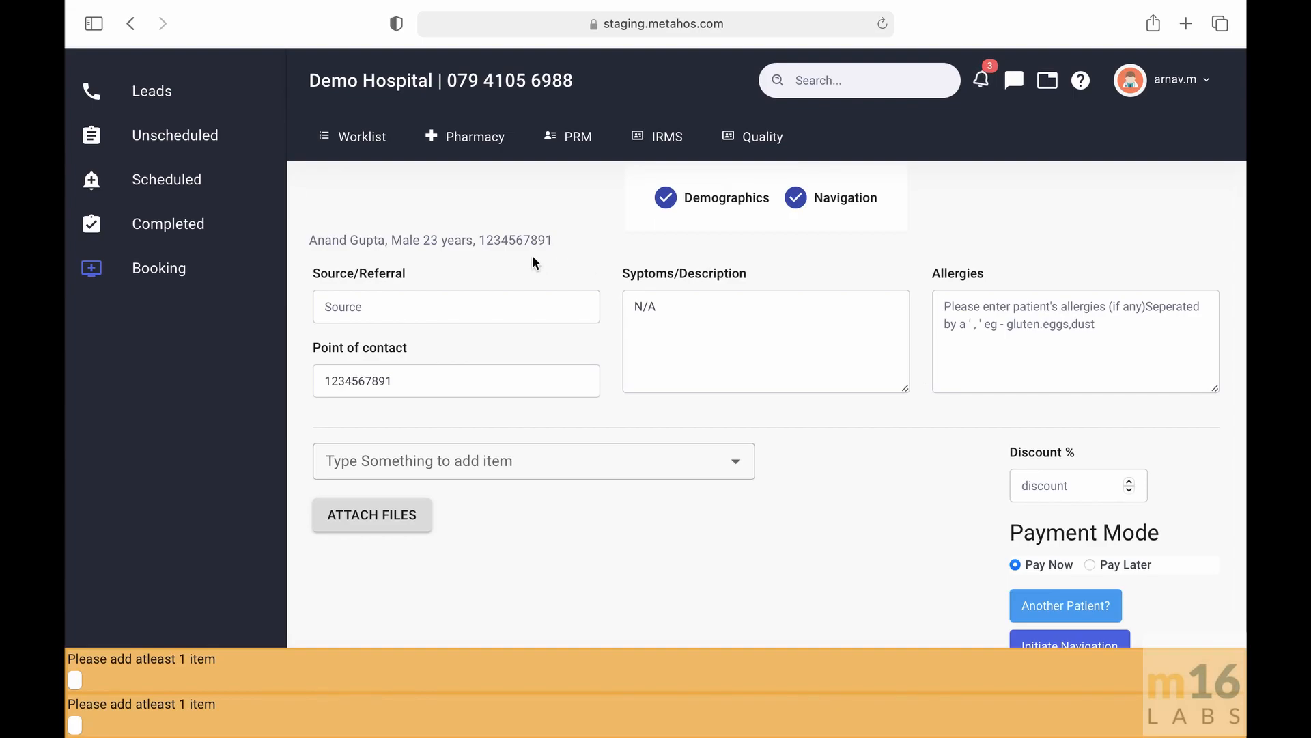
# - Enter Internet as the source/referral
pyautogui.click(497, 304)
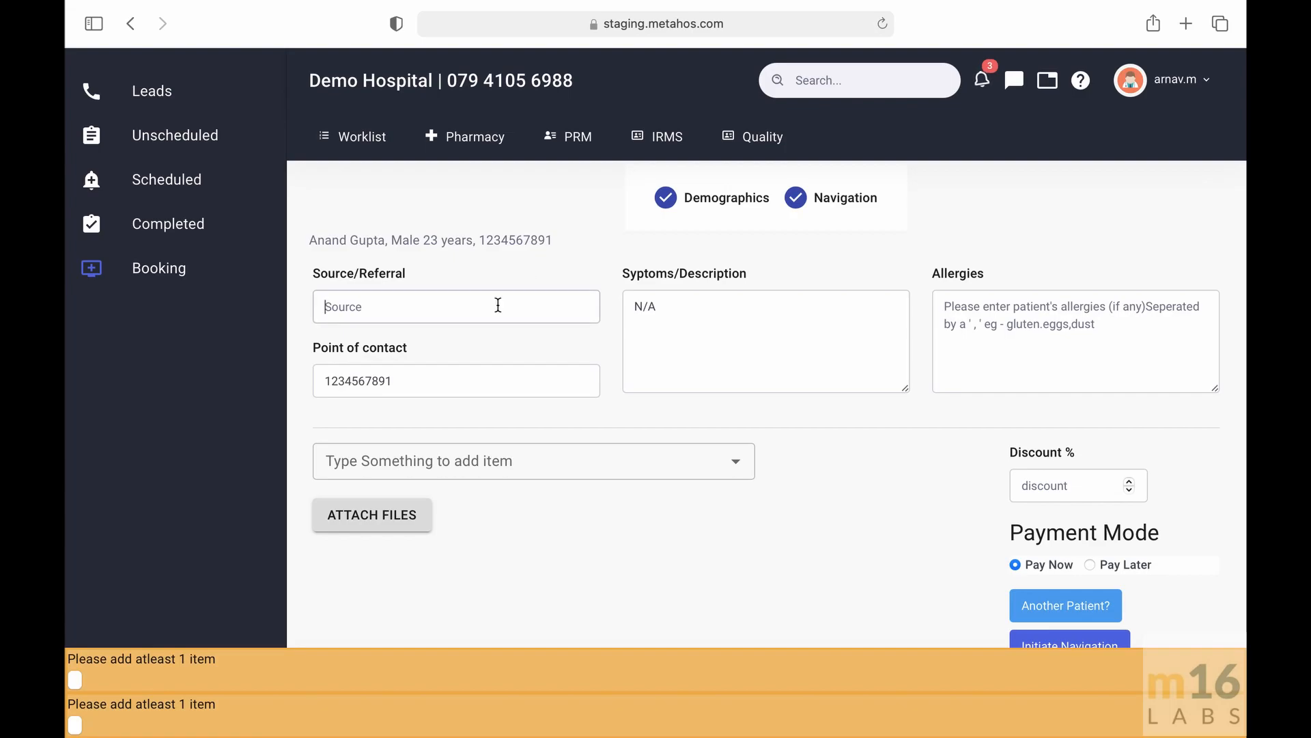
pyautogui.scroll(-1, 492, 261)
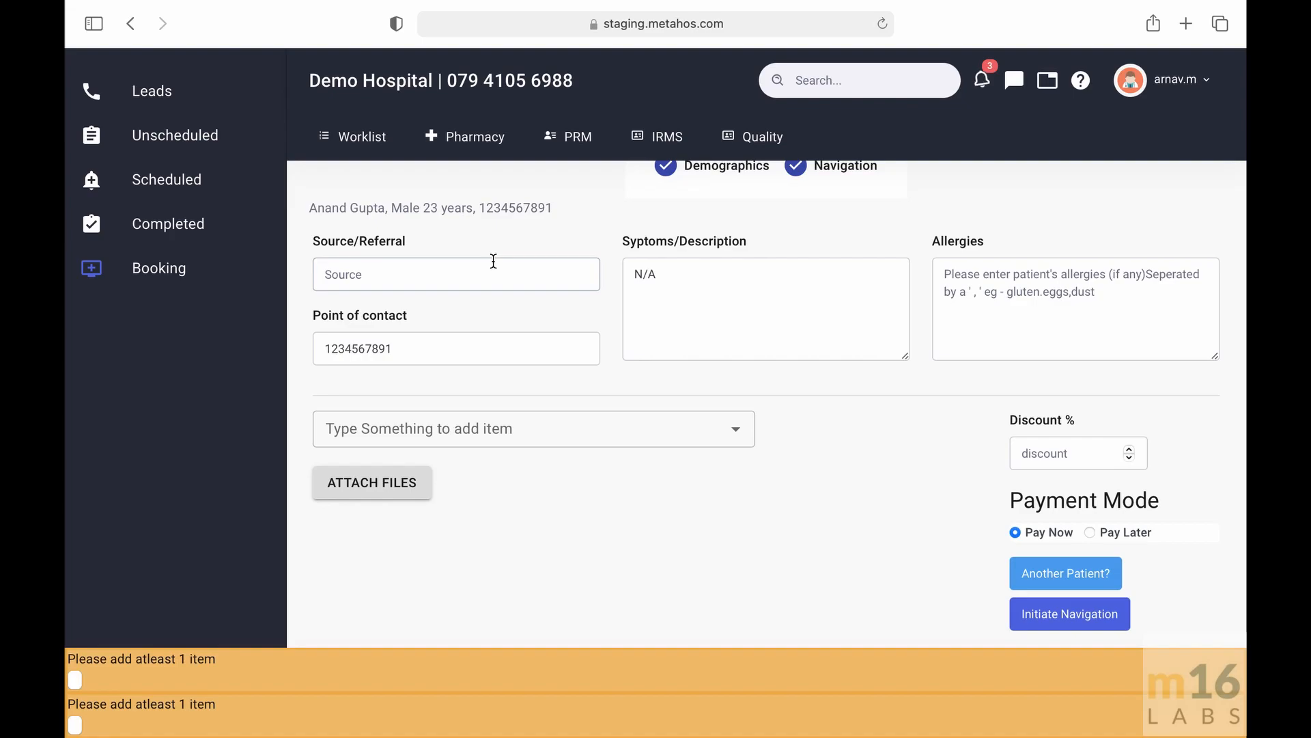
pyautogui.scroll(1, 493, 260)
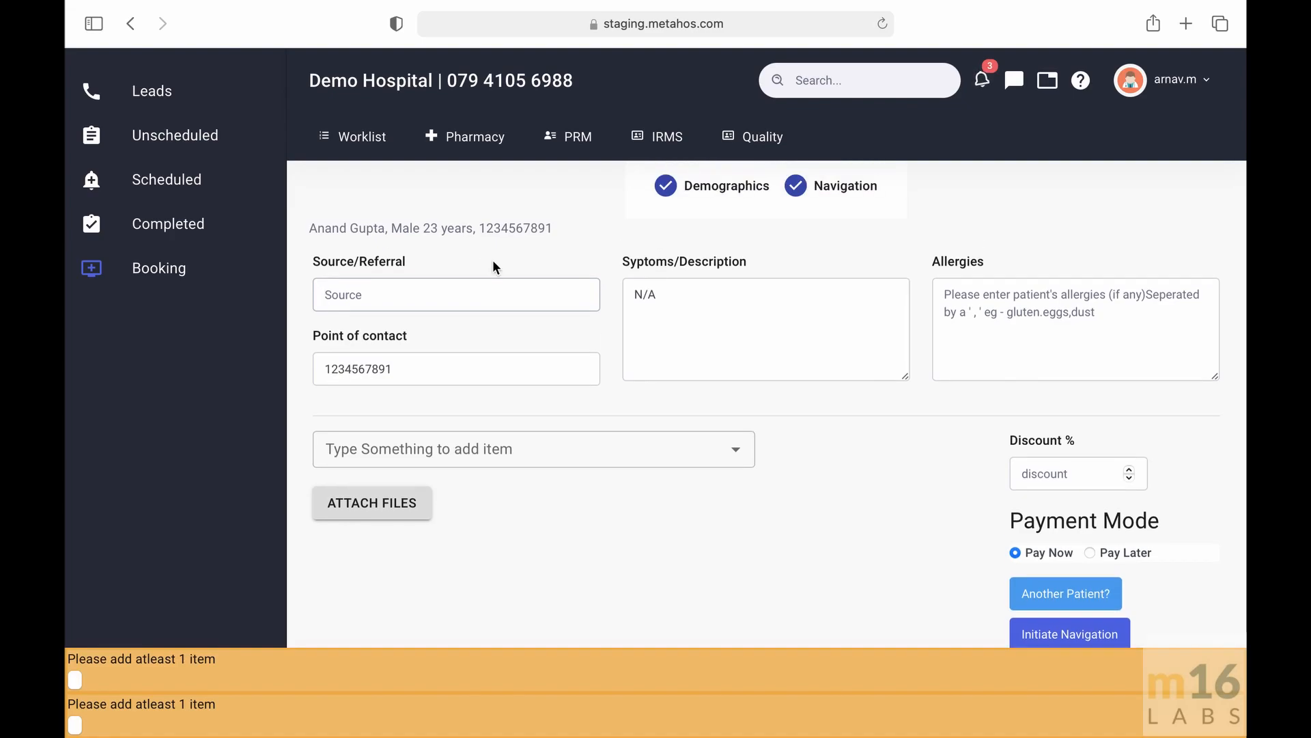
pyautogui.write('Internet')
# - Replace the symptoms/description text with Headache
pyautogui.click(687, 363)
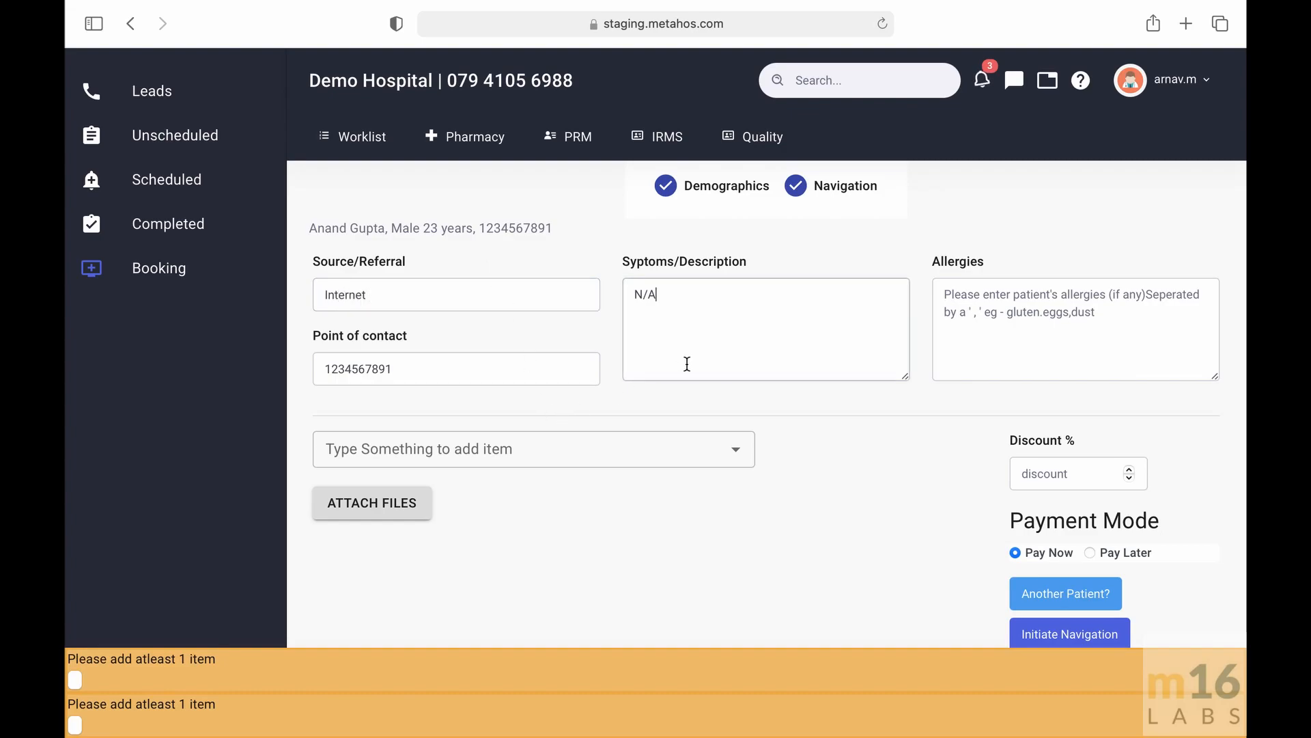
pyautogui.press('BackSpace')
pyautogui.press('BackSpace')
pyautogui.press('BackSpace')
pyautogui.write('Headache')
# - Enter Peanut Allergy as the patient's allergies
pyautogui.click(1077, 321)
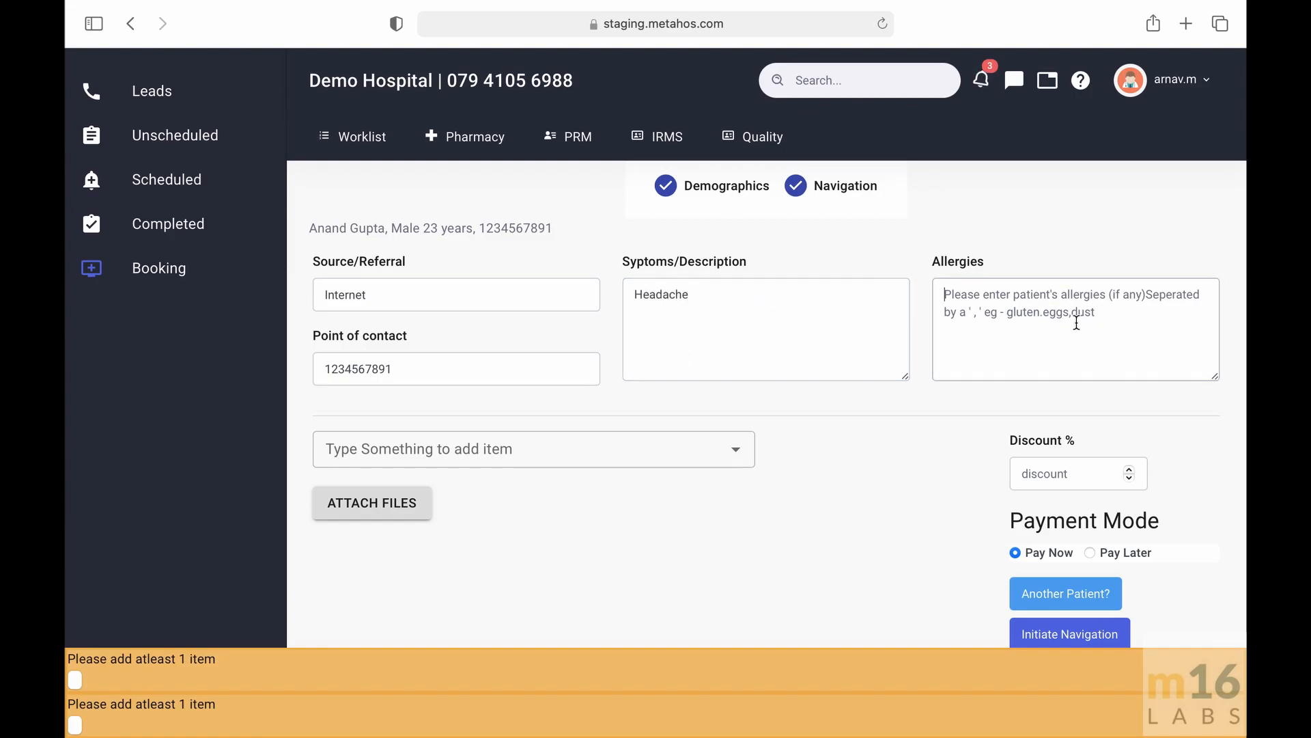
pyautogui.write('Peanut Allergy')
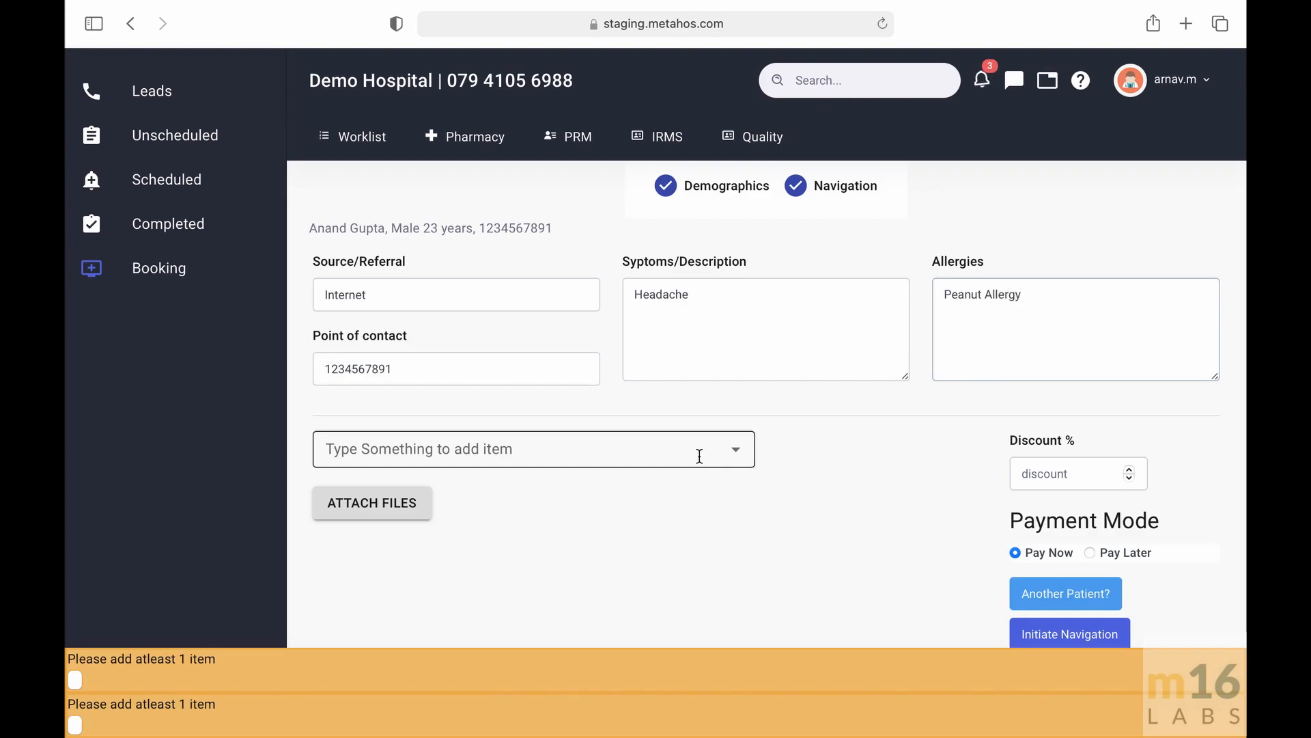
# - Add the Platelet count item to the booking
pyautogui.click(731, 449)
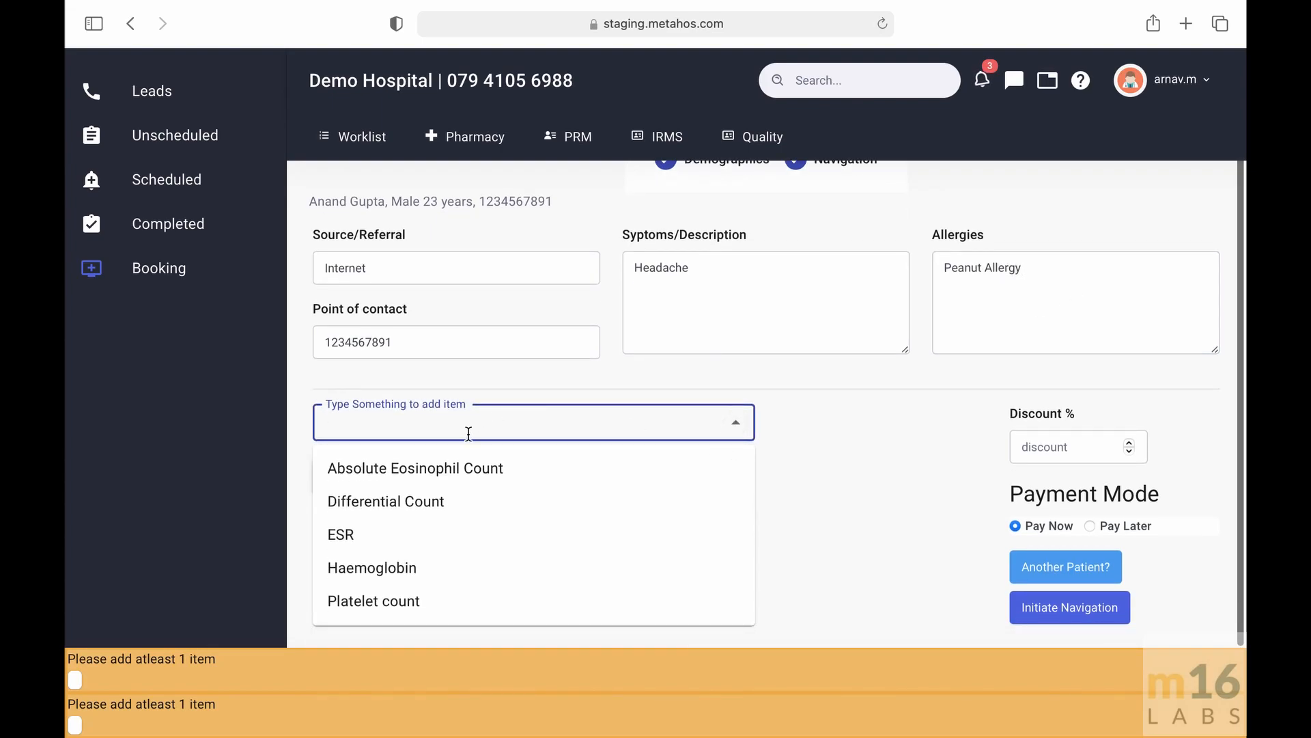
pyautogui.click(415, 604)
pyautogui.scroll(-1, 471, 492)
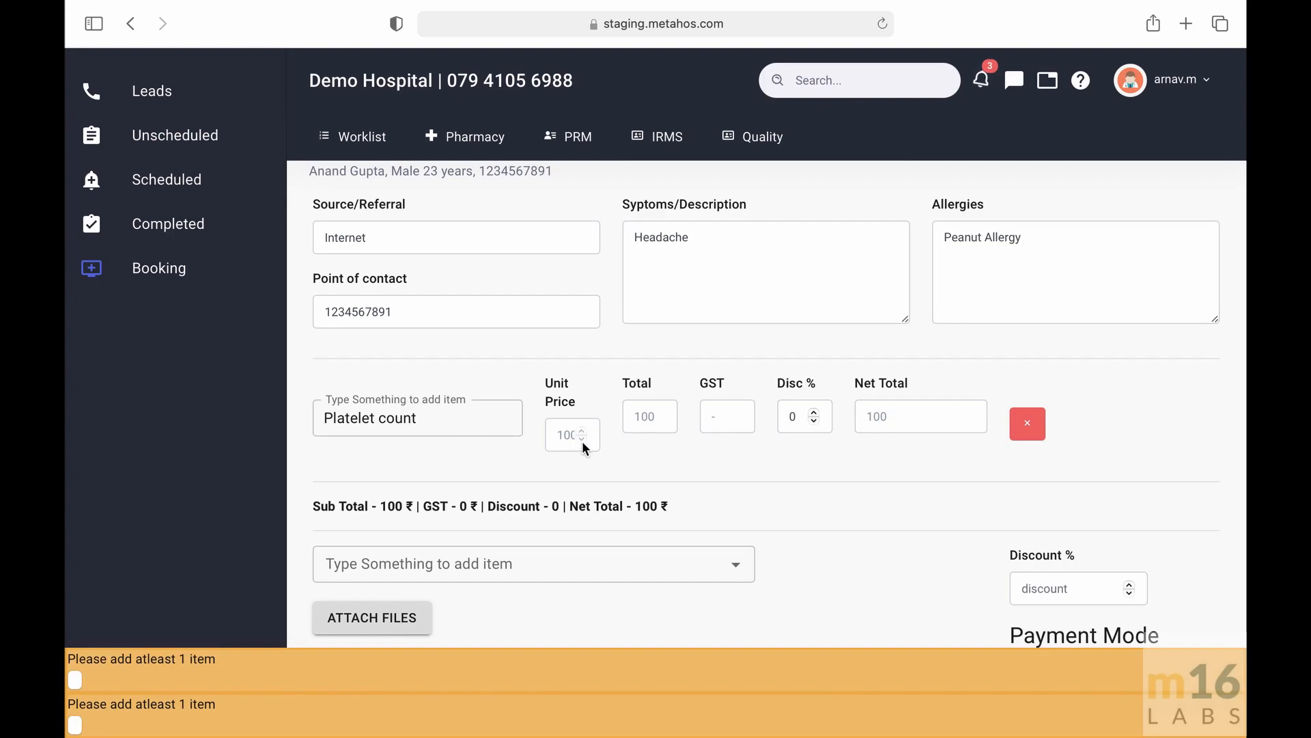
# - Set the Platelet count item's discount to 5%
pyautogui.click(814, 412)
pyautogui.click(814, 411)
pyautogui.click(814, 412)
pyautogui.click(814, 411)
pyautogui.click(814, 412)
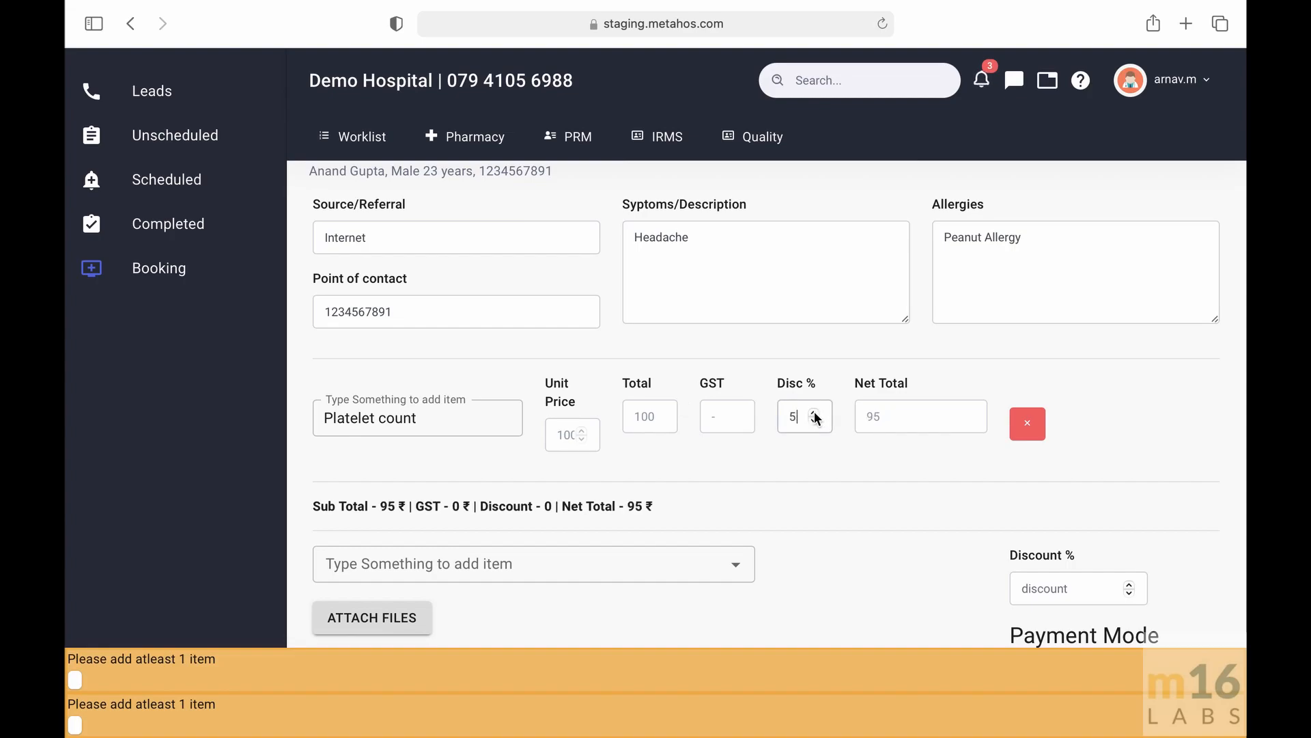
pyautogui.scroll(-1, 826, 423)
pyautogui.scroll(-1, 905, 441)
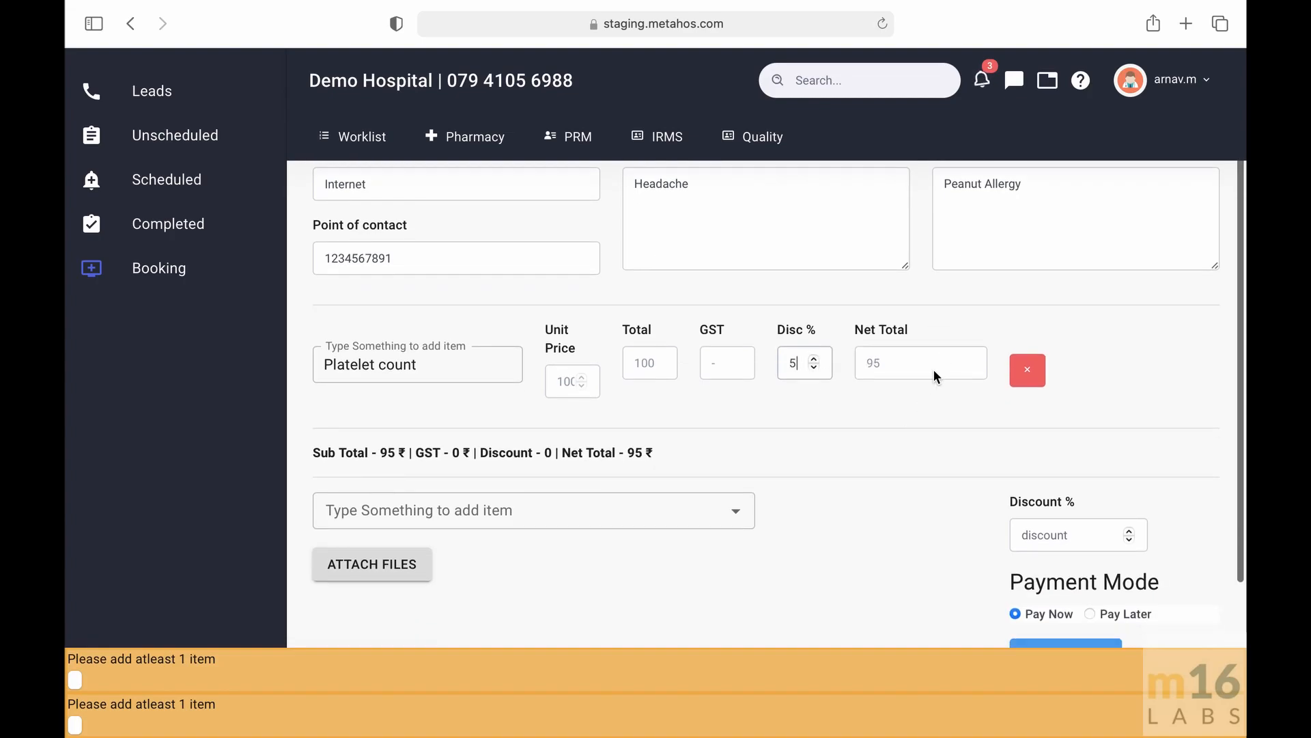
pyautogui.scroll(-3, 933, 368)
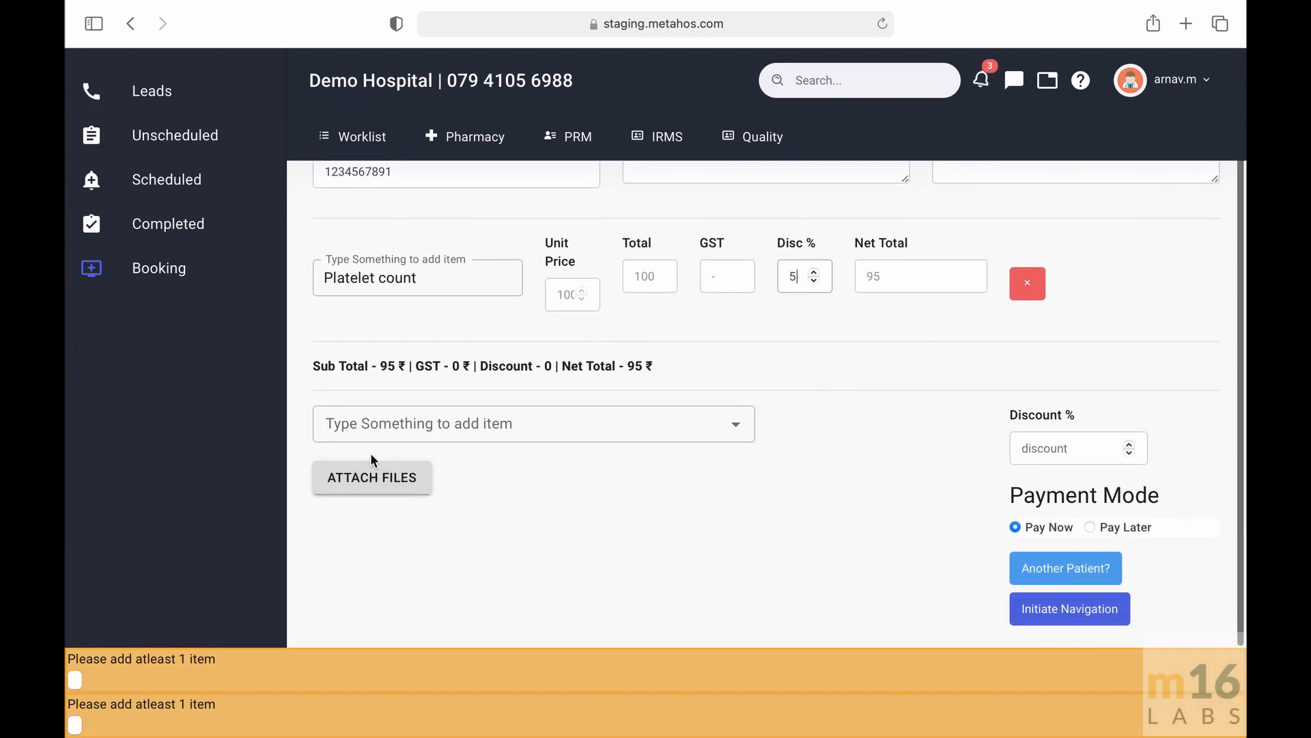
pyautogui.click(370, 473)
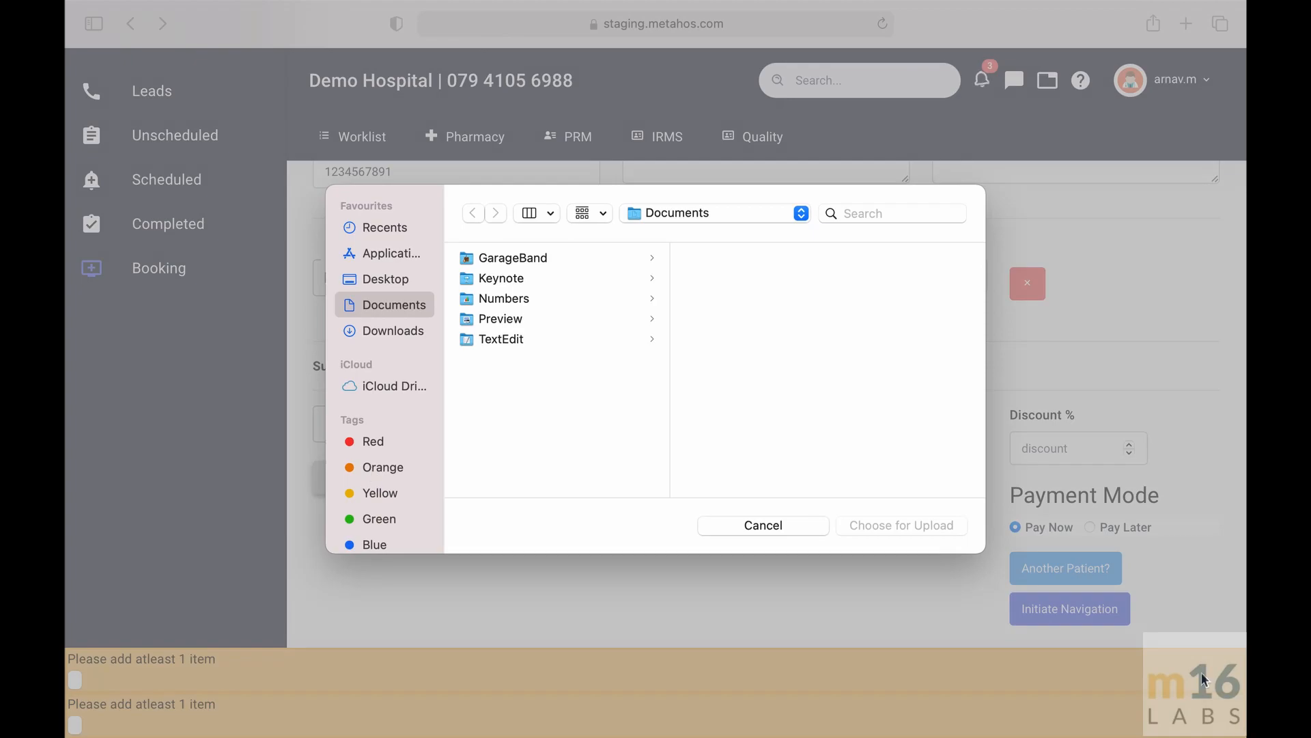
pyautogui.click(813, 519)
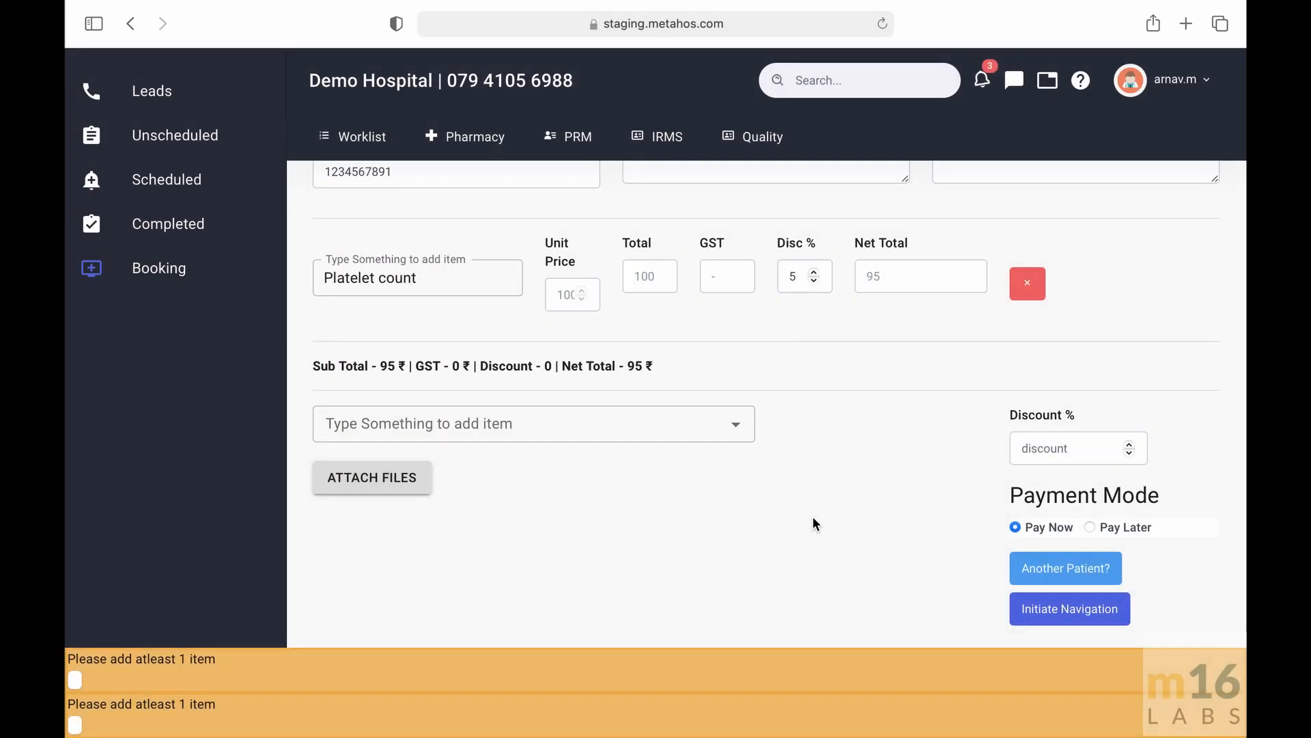
pyautogui.click(707, 416)
pyautogui.click(736, 424)
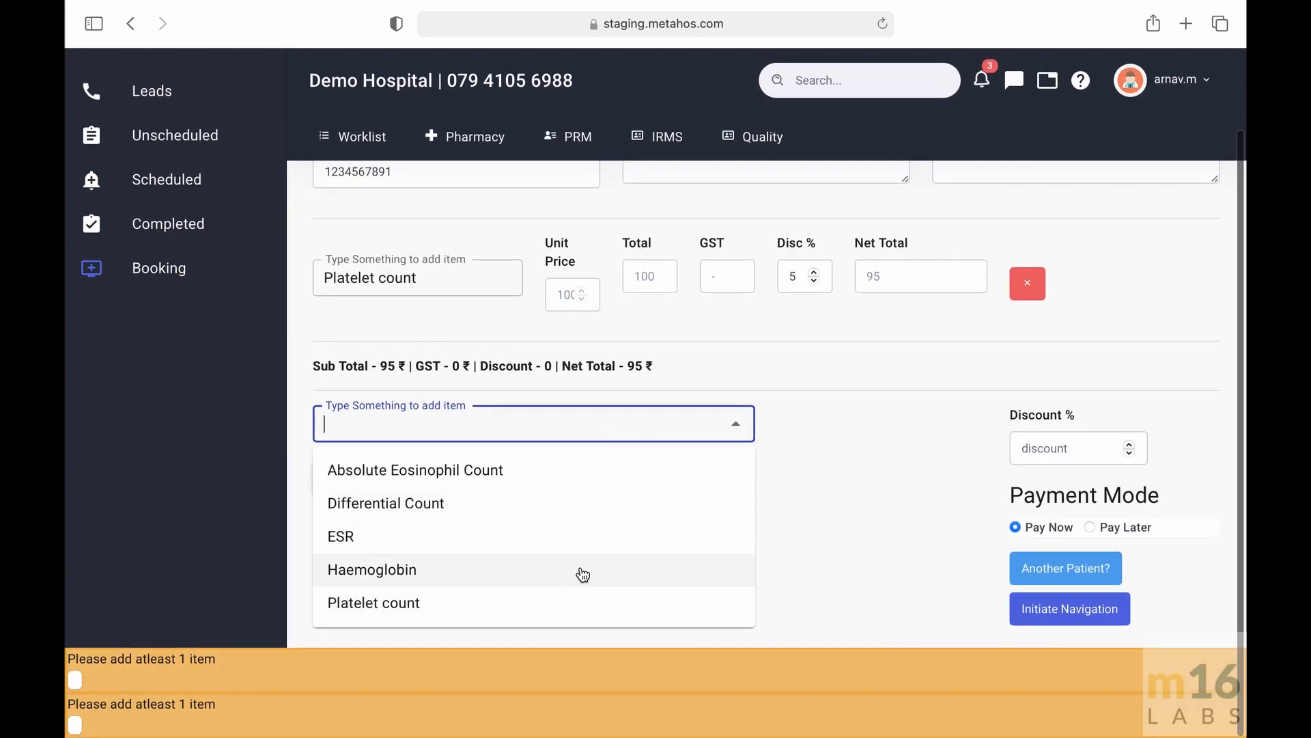
pyautogui.click(831, 457)
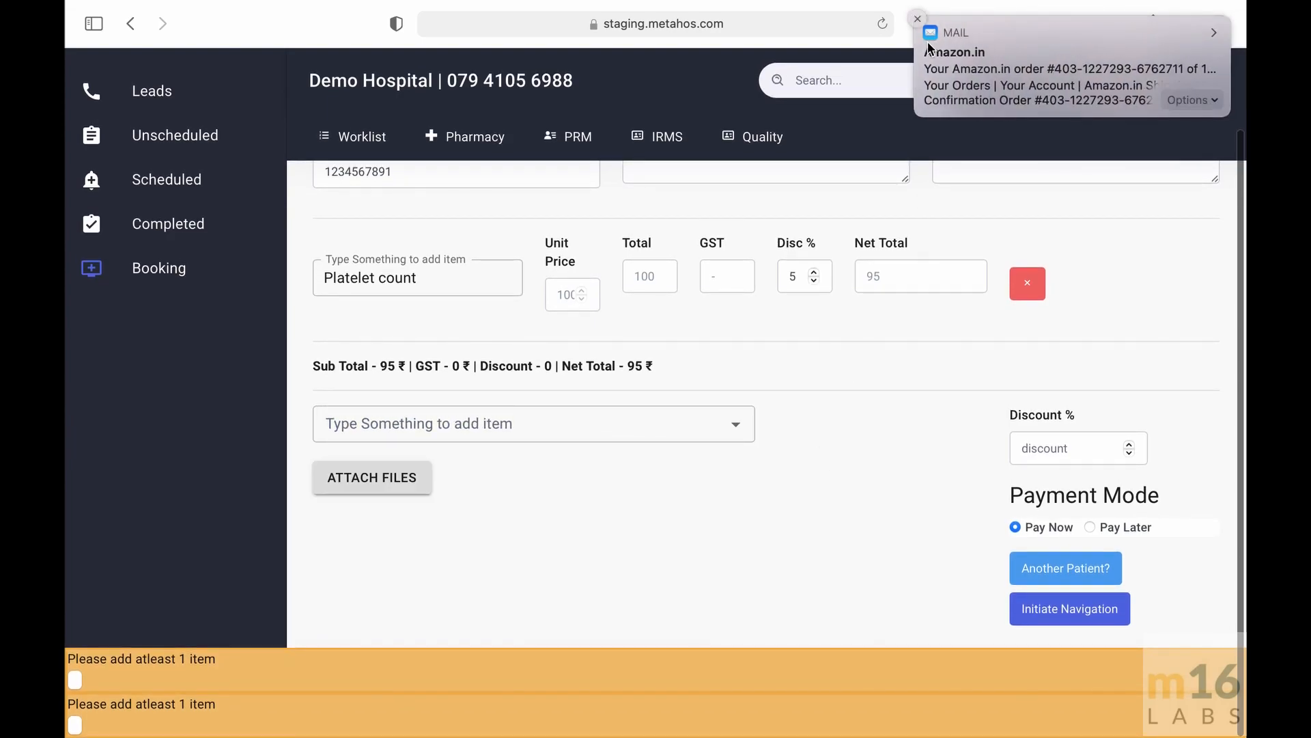
pyautogui.click(918, 19)
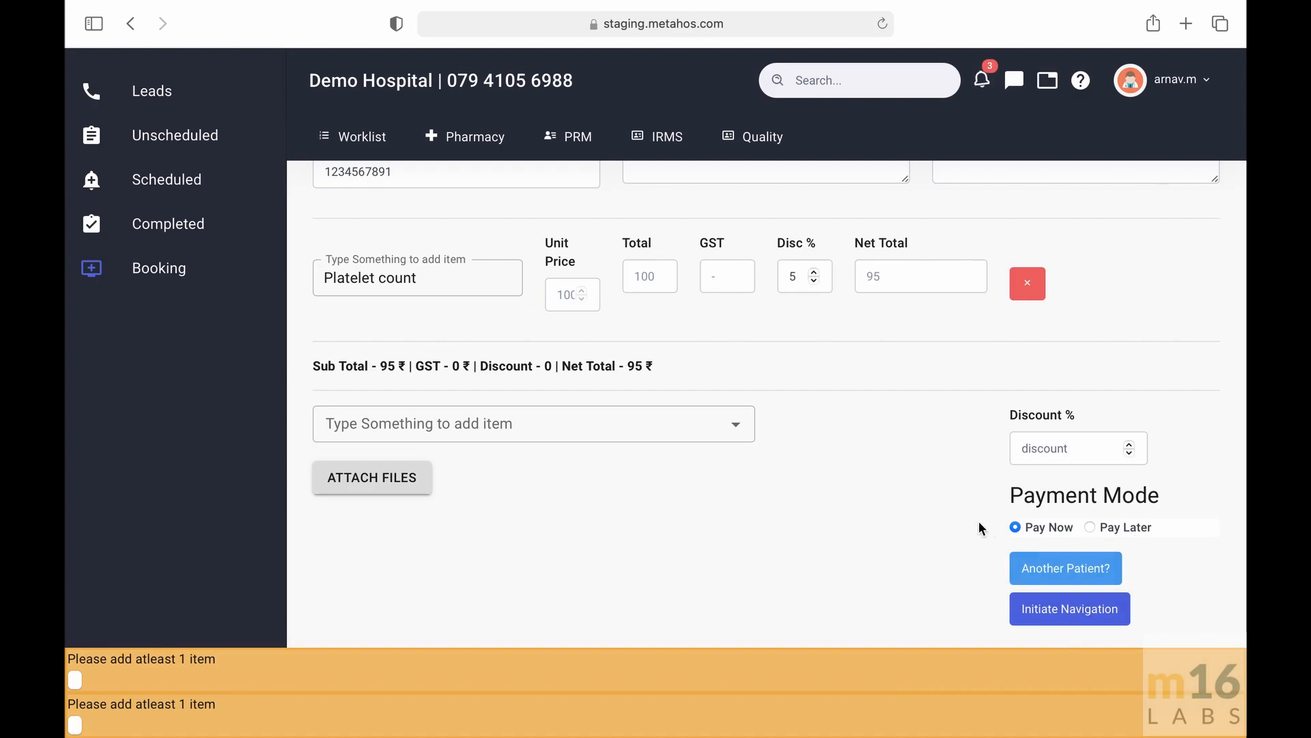
# - Initiate navigation to open the payment information and review the cash, card and link payment options
pyautogui.click(1050, 608)
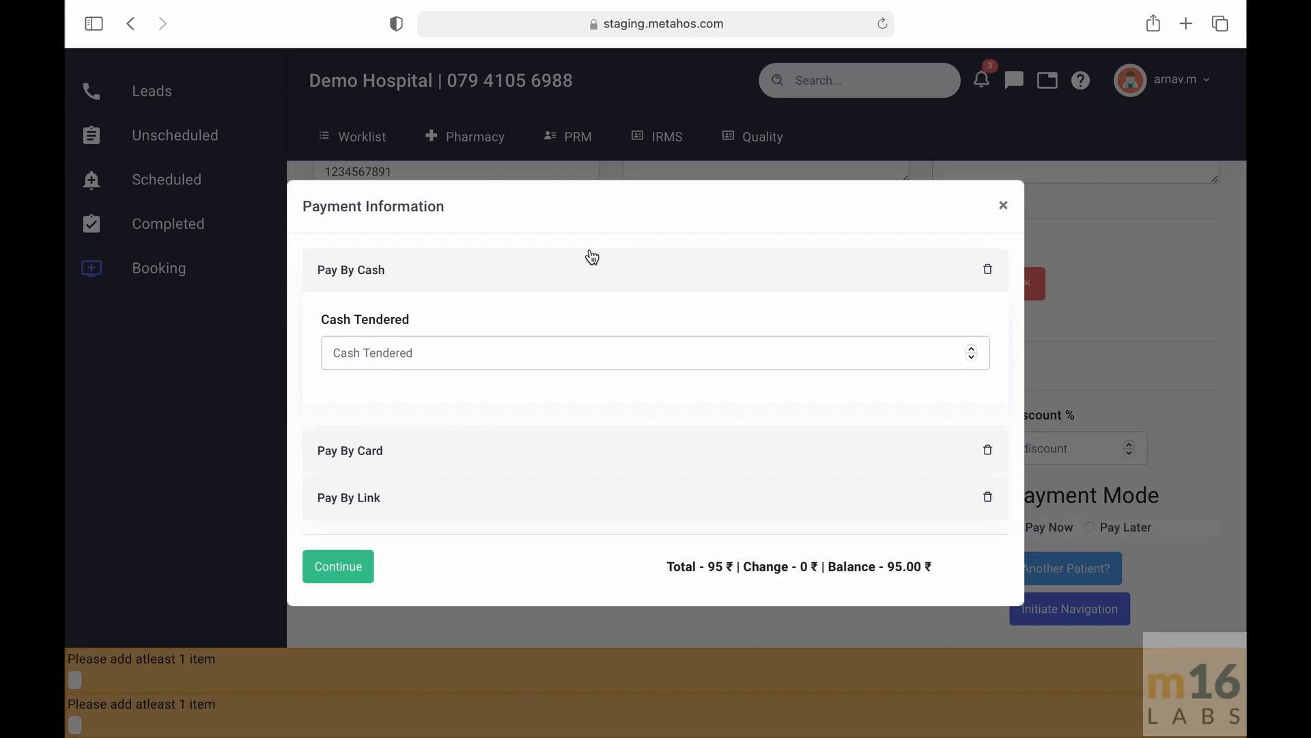
pyautogui.click(518, 469)
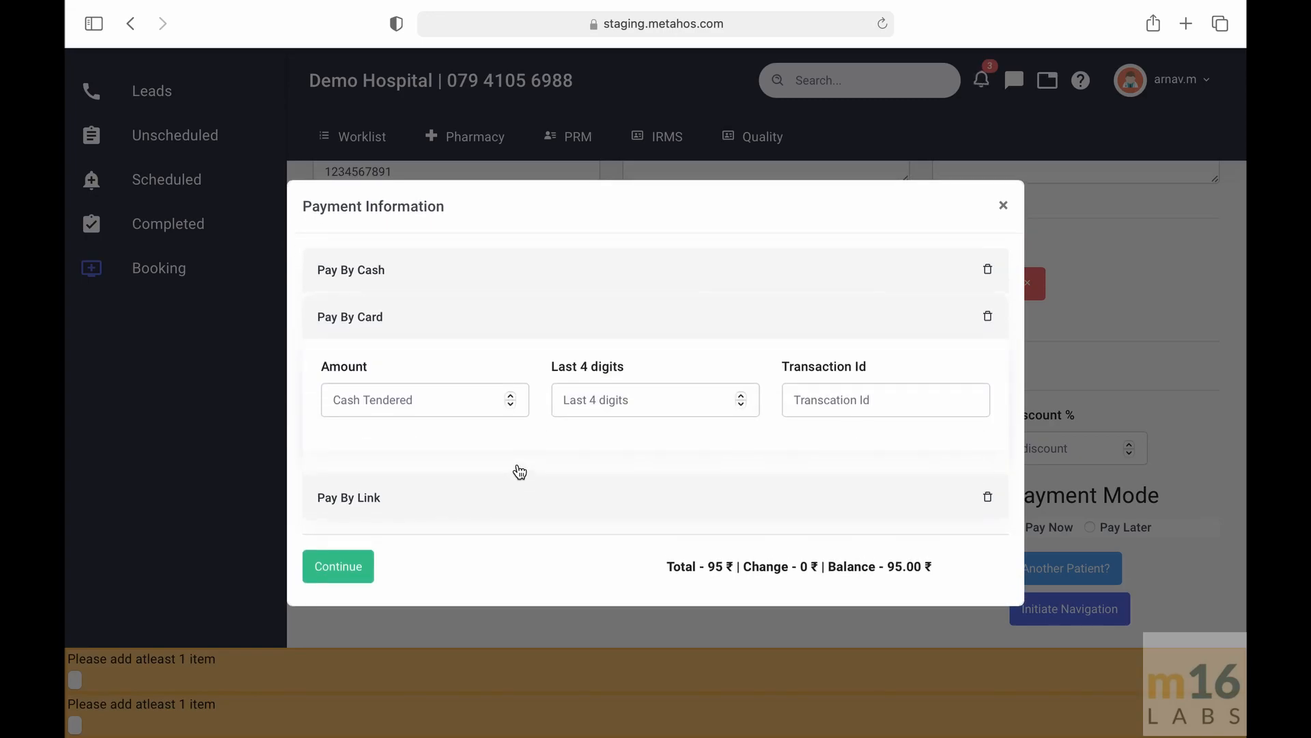
pyautogui.click(494, 509)
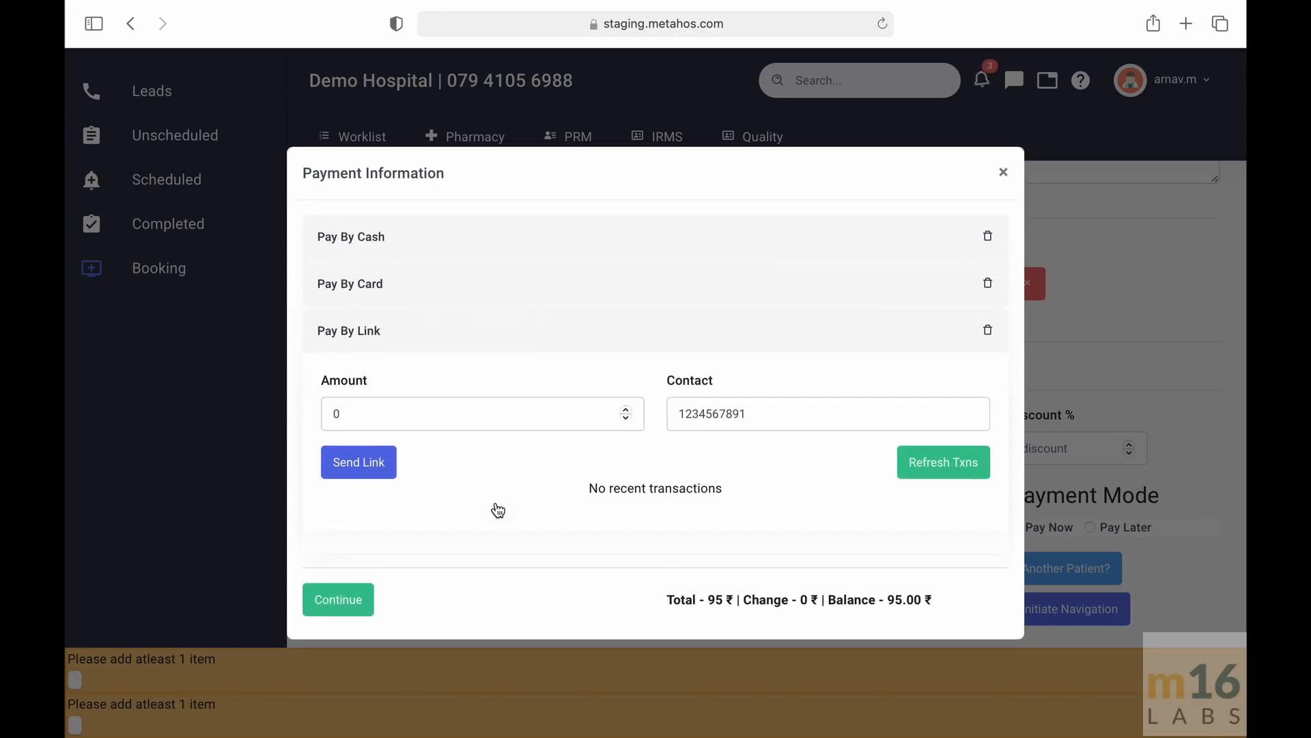
pyautogui.click(541, 236)
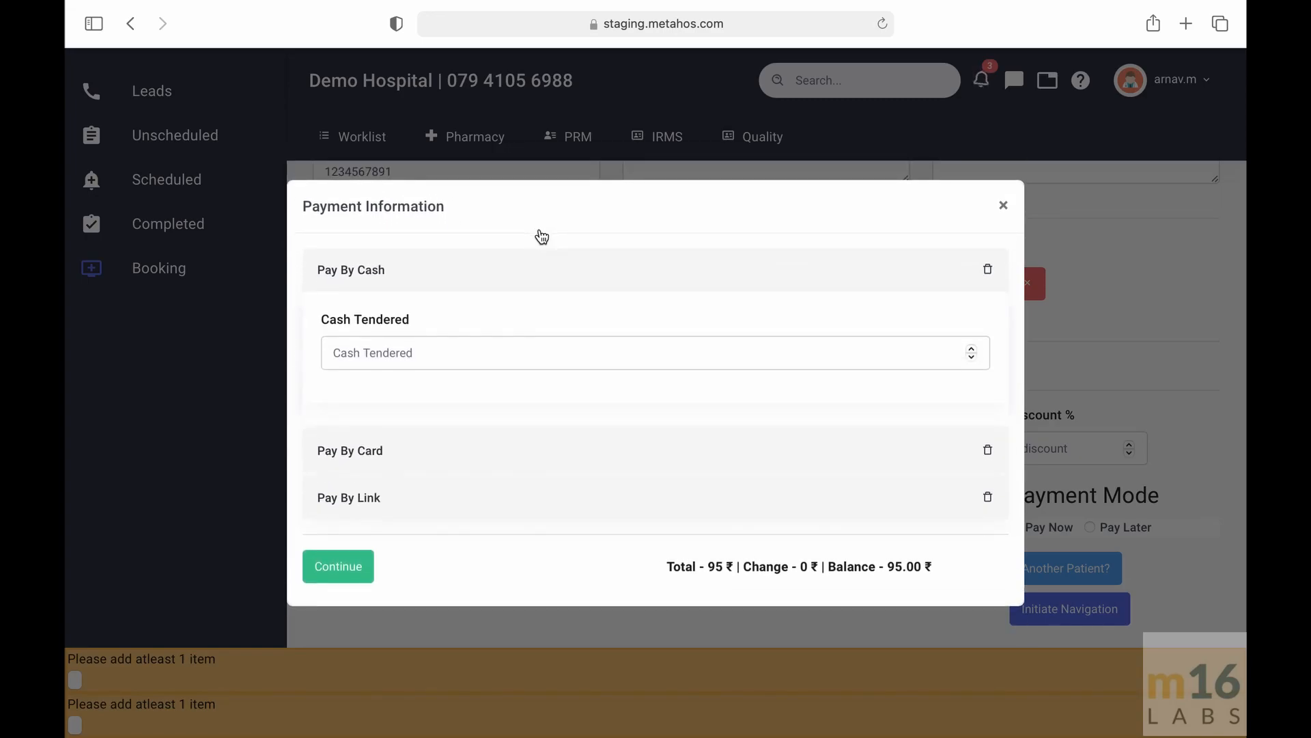
# - Enter 100 as the cash tendered amount
pyautogui.click(507, 350)
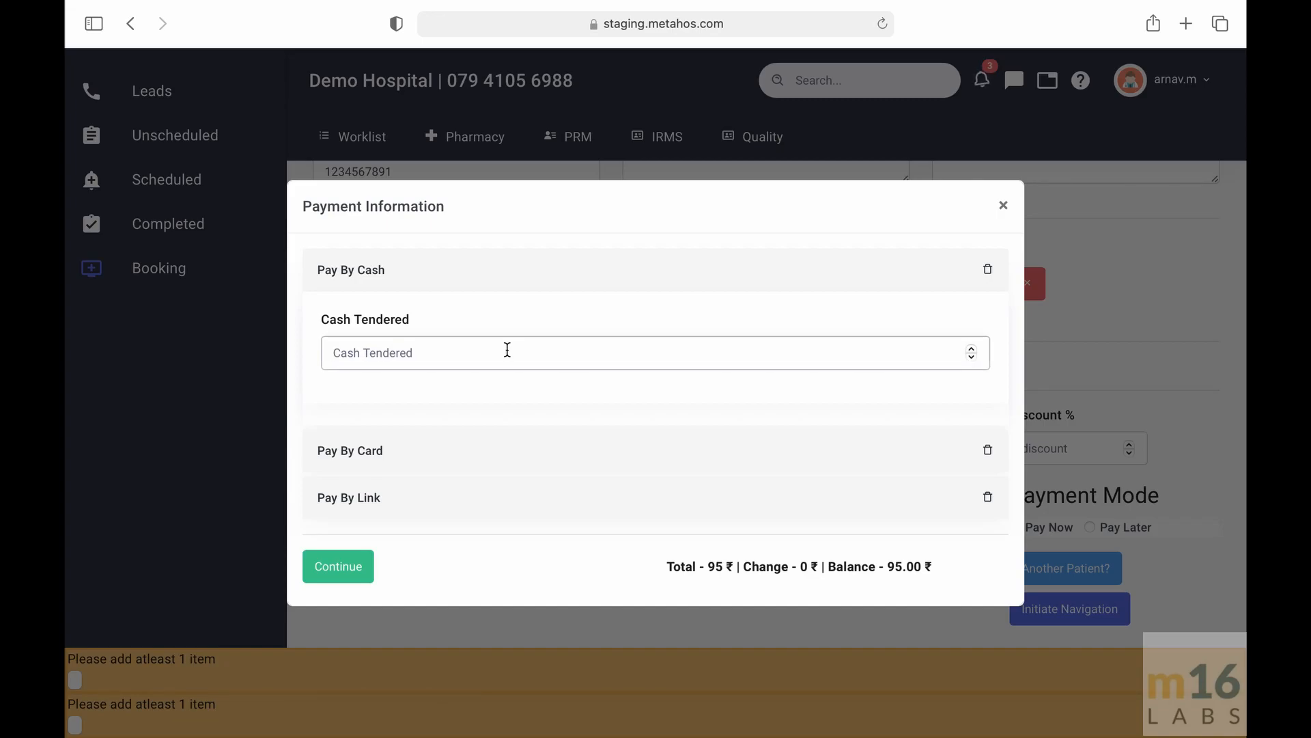
pyautogui.write('100')
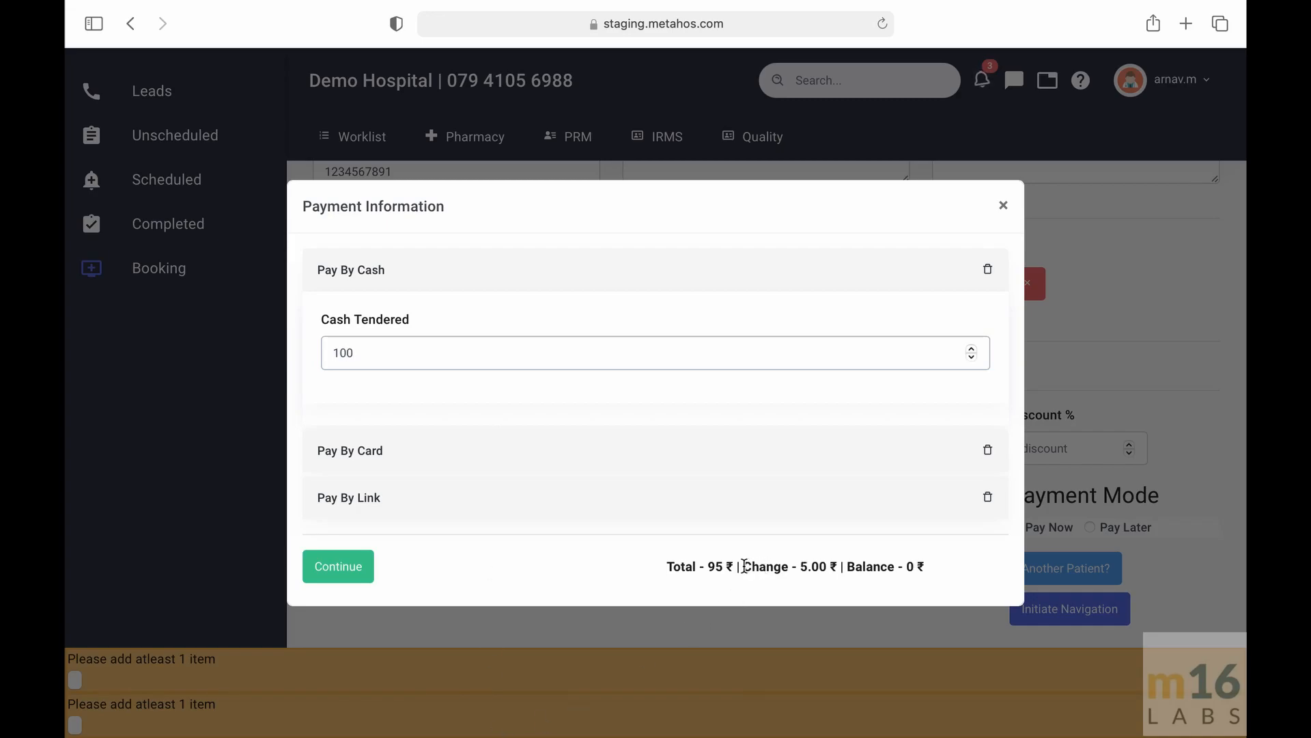
pyautogui.moveTo(744, 566); pyautogui.dragTo(844, 566)
pyautogui.click(625, 566)
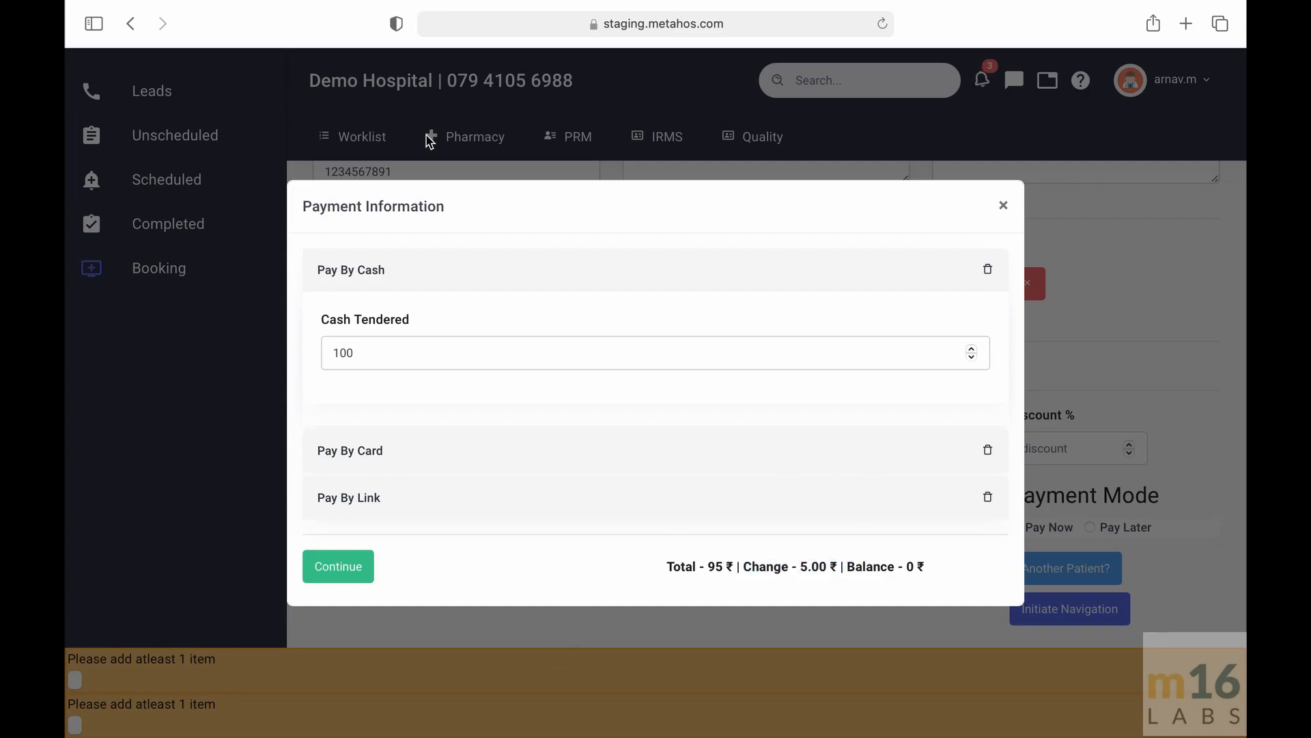
# - Set the cash tendered amount to 95 and continue with the payment
pyautogui.doubleClick(420, 366)
pyautogui.write('95')
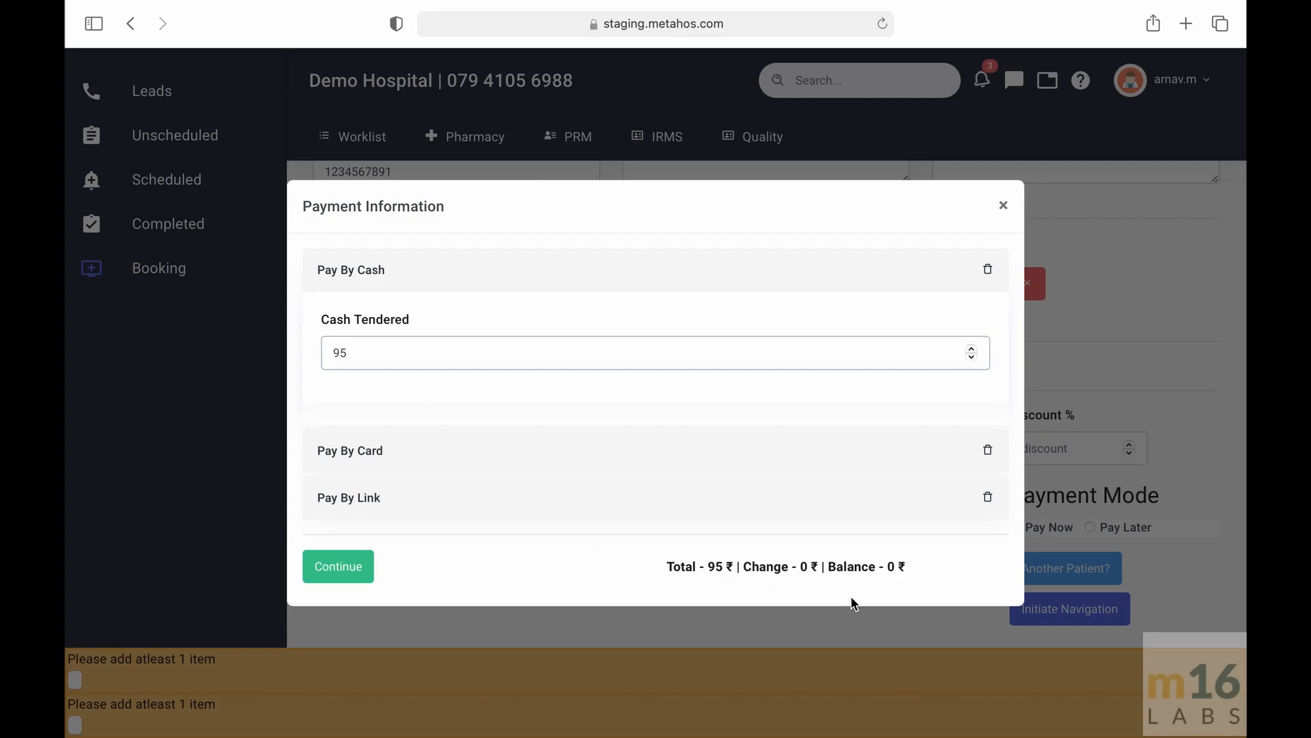
pyautogui.doubleClick(753, 568)
pyautogui.click(426, 566)
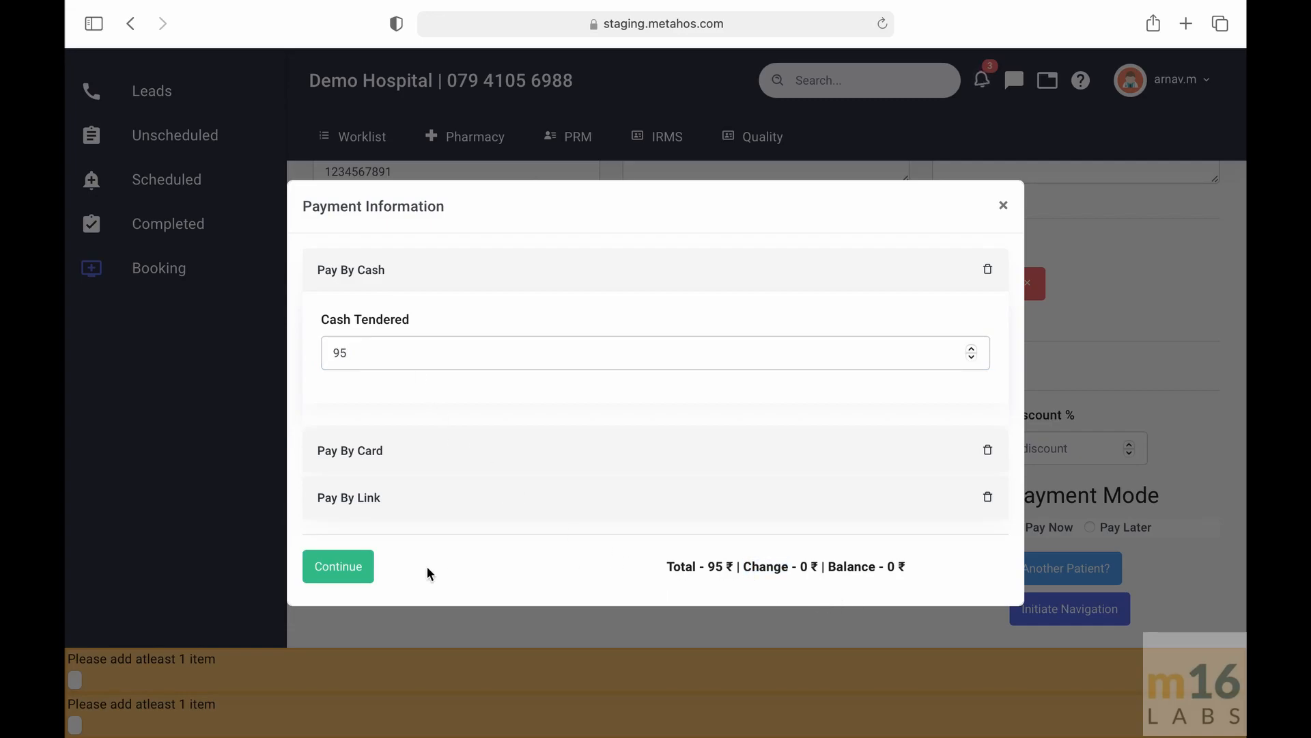
pyautogui.click(339, 567)
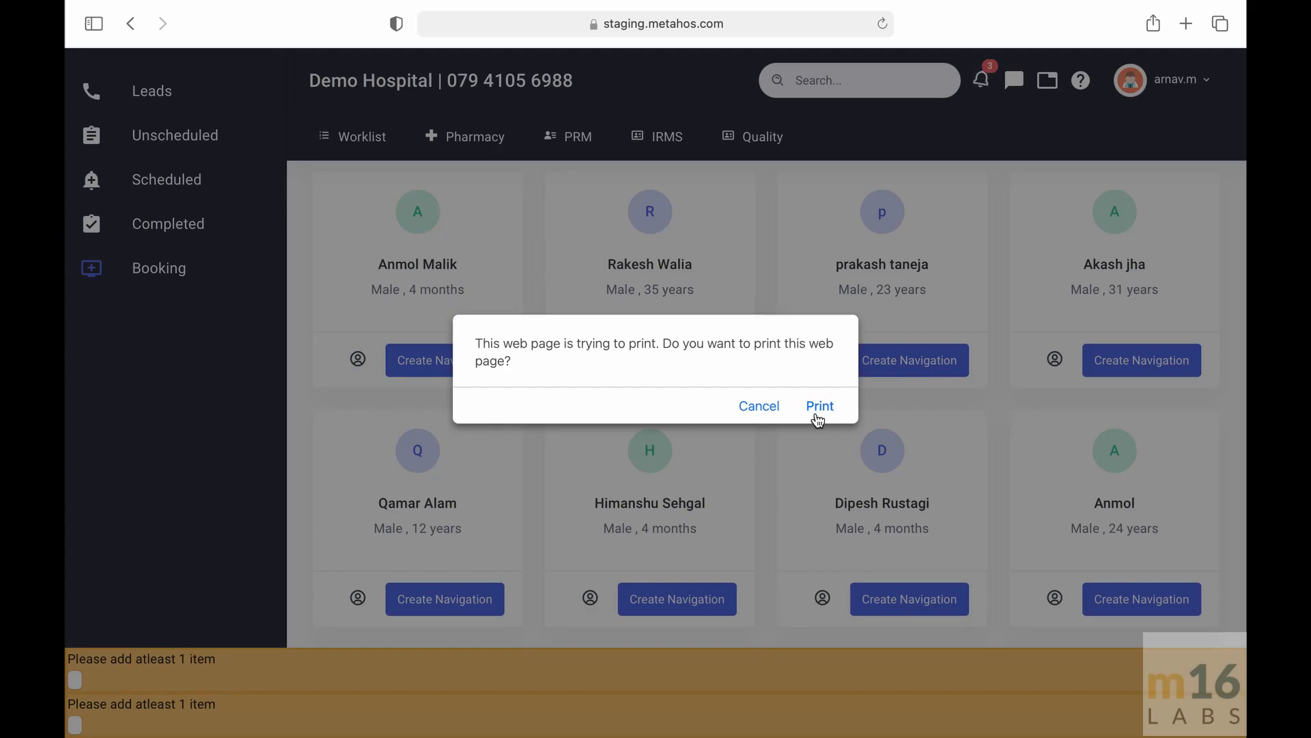
# - Allow the page to print the bill, then cancel the print dialog
pyautogui.click(819, 409)
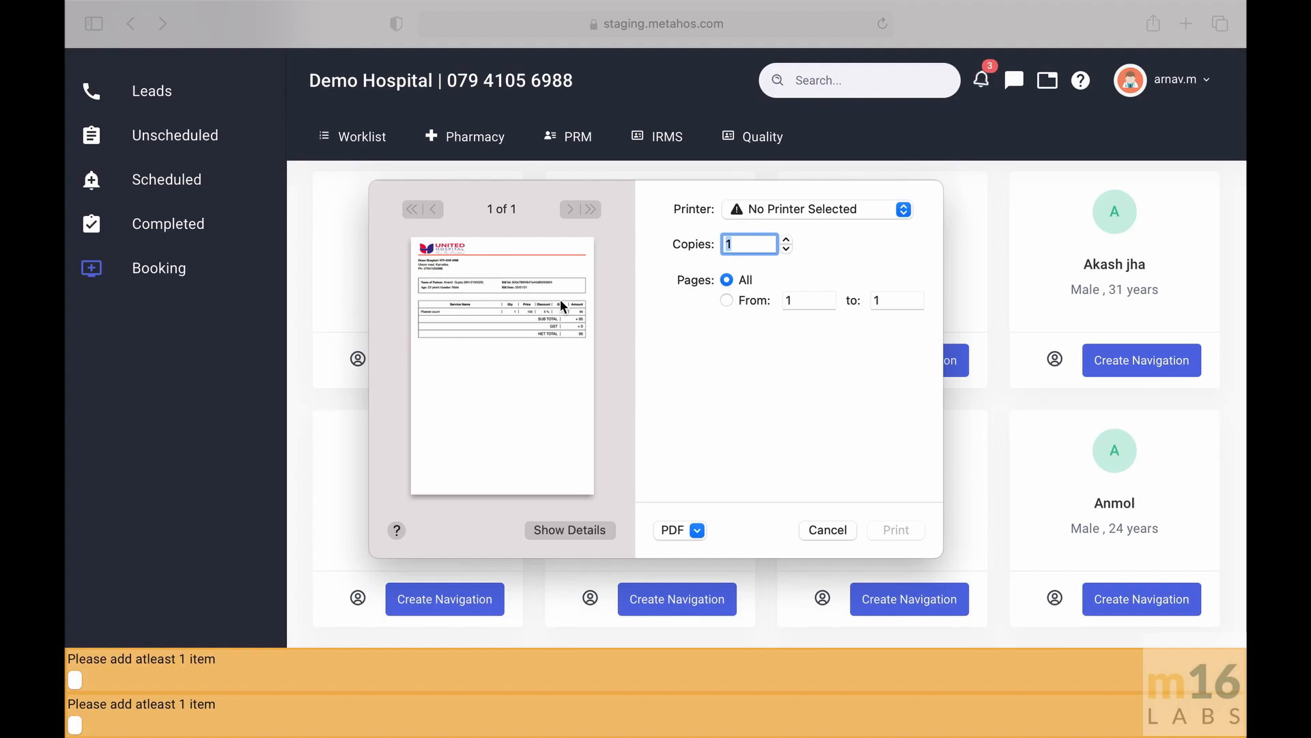
pyautogui.click(827, 530)
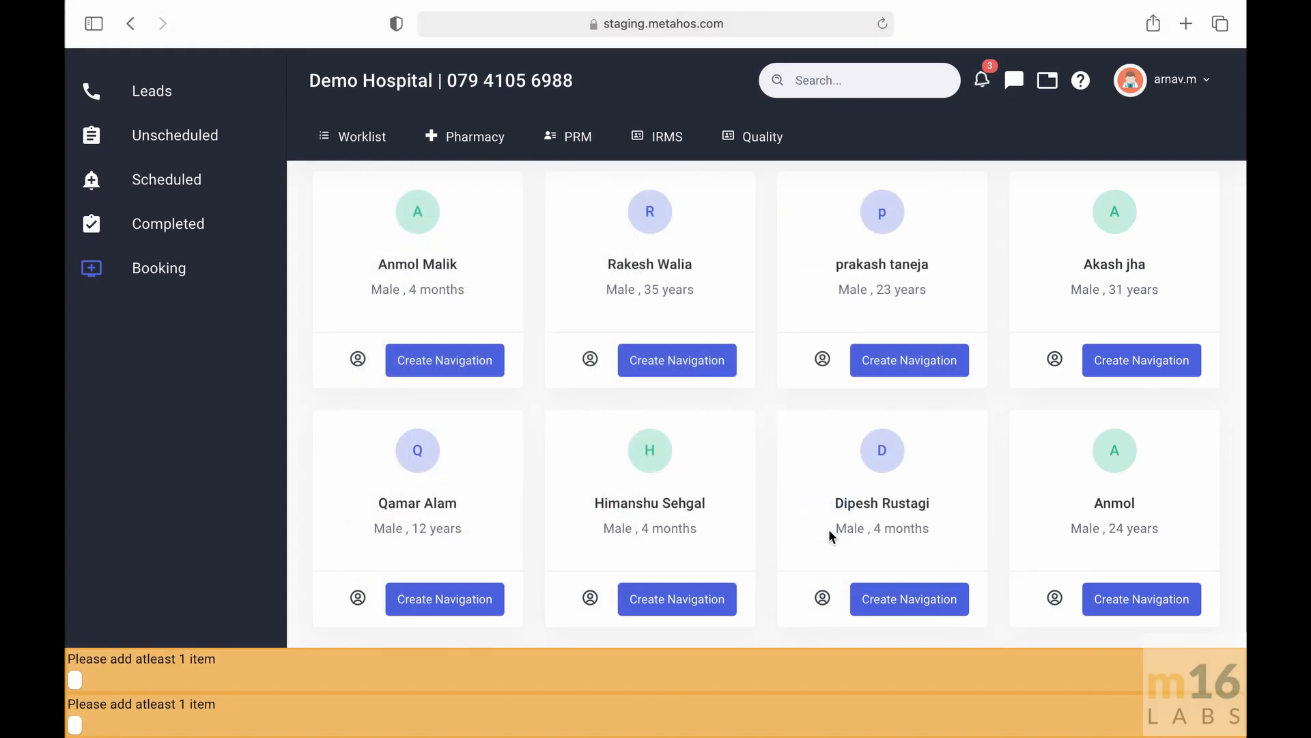